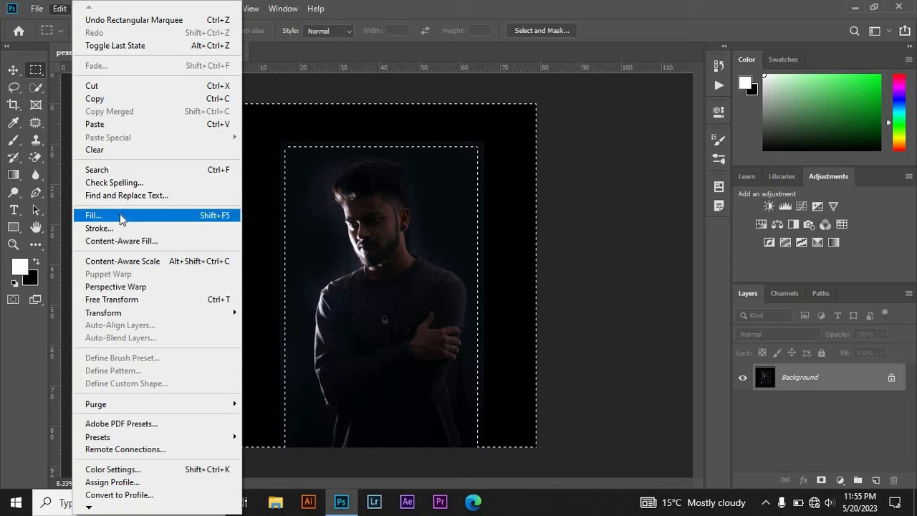
Fill the selected black border around the original photo using Content-Aware contents with Color Adaptation, Normal mode and 100% opacity.
left_click(123, 215)
left_click(455, 119)
left_click(452, 178)
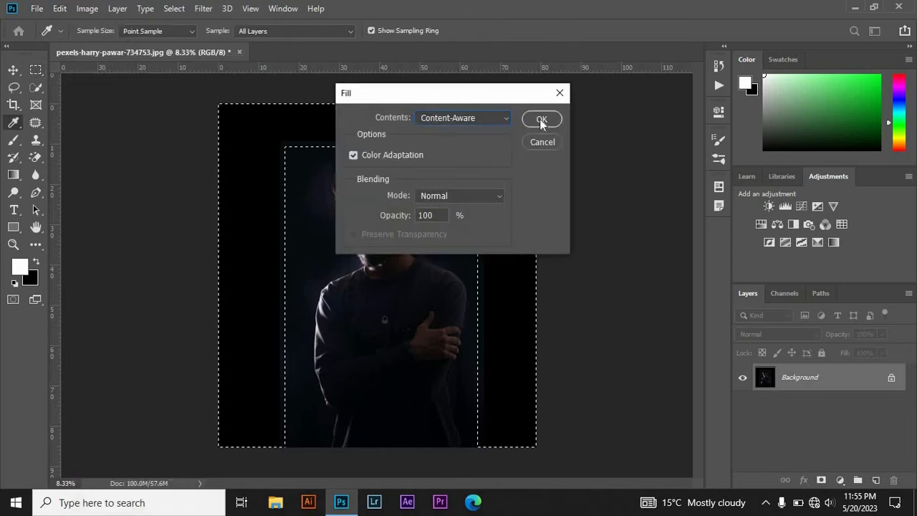
left_click(541, 119)
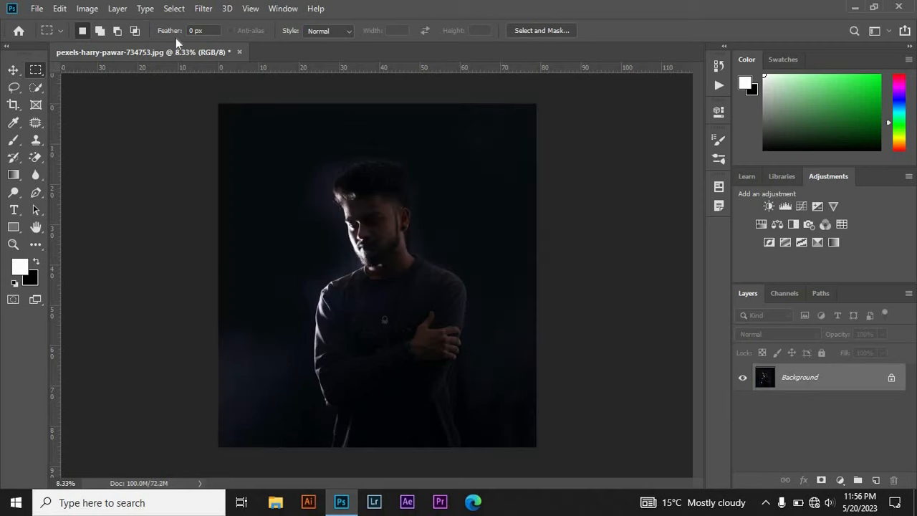
Patch the uneven background areas on both sides of the man with clean dark background, and clear the selection.
left_click(37, 122)
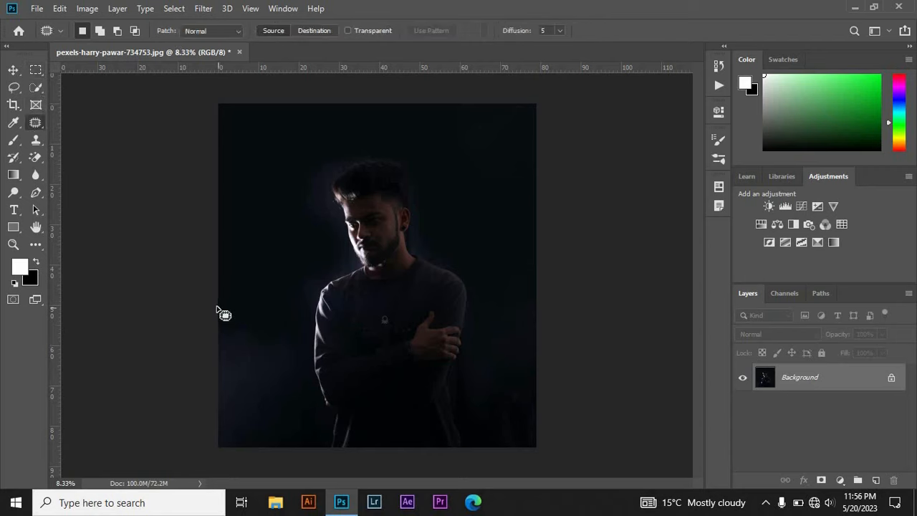
mouse_move(218, 307)
left_mouse_down()
mouse_move(292, 336)
mouse_move(306, 355)
mouse_move(311, 420)
mouse_move(276, 448)
mouse_move(217, 450)
mouse_move(218, 306)
left_mouse_up()
left_click_drag(268, 367, 262, 219)
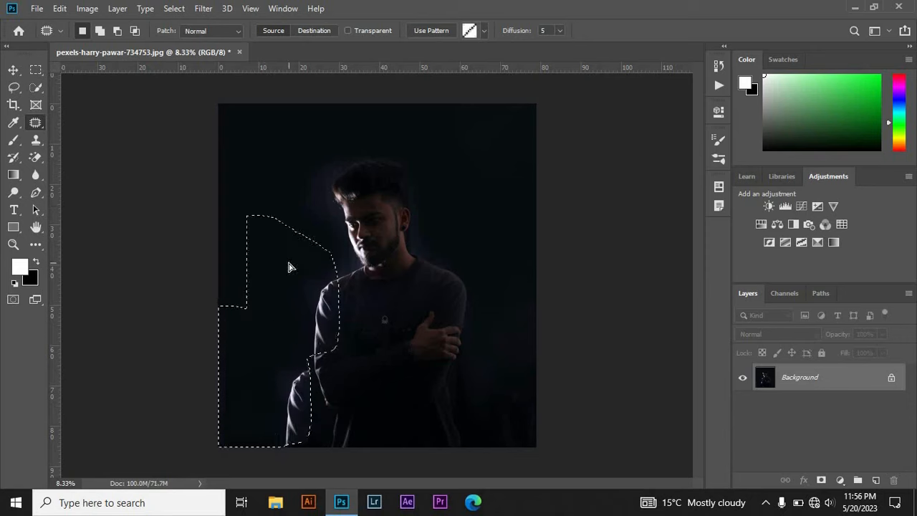
mouse_move(531, 292)
left_mouse_down()
mouse_move(485, 307)
mouse_move(463, 353)
mouse_move(475, 425)
mouse_move(540, 447)
mouse_move(508, 246)
left_mouse_up()
left_click(174, 8)
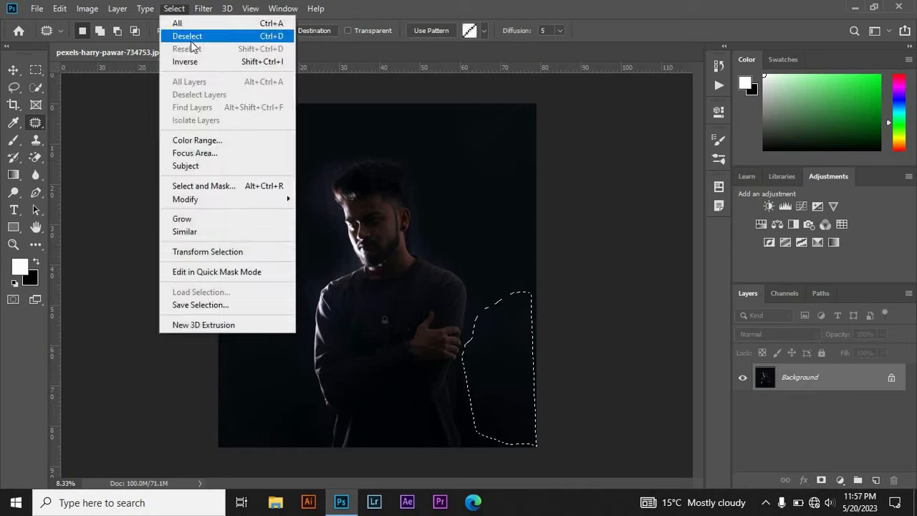
left_click(188, 36)
Set the Brush to 100% hardness and 31 px size, trying strokes on the dark background and undoing them.
key("b")
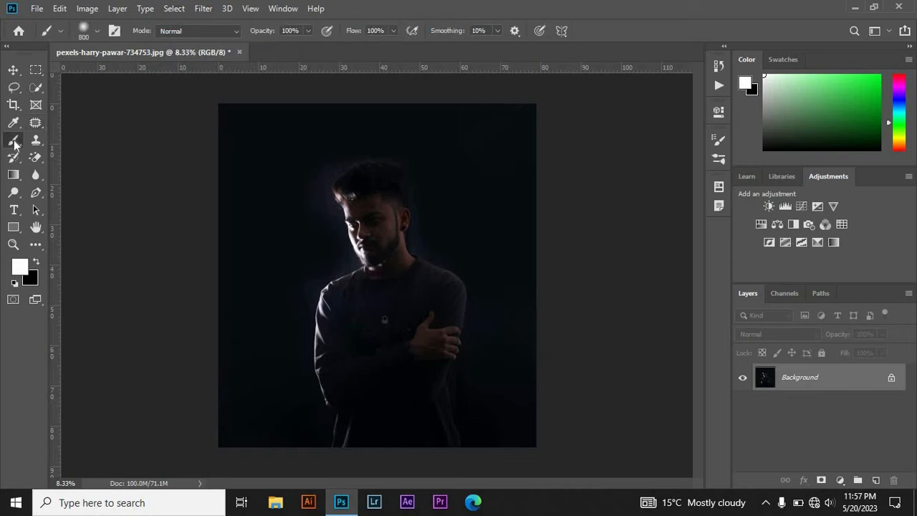
left_click(97, 31)
left_click_drag(74, 107, 185, 116)
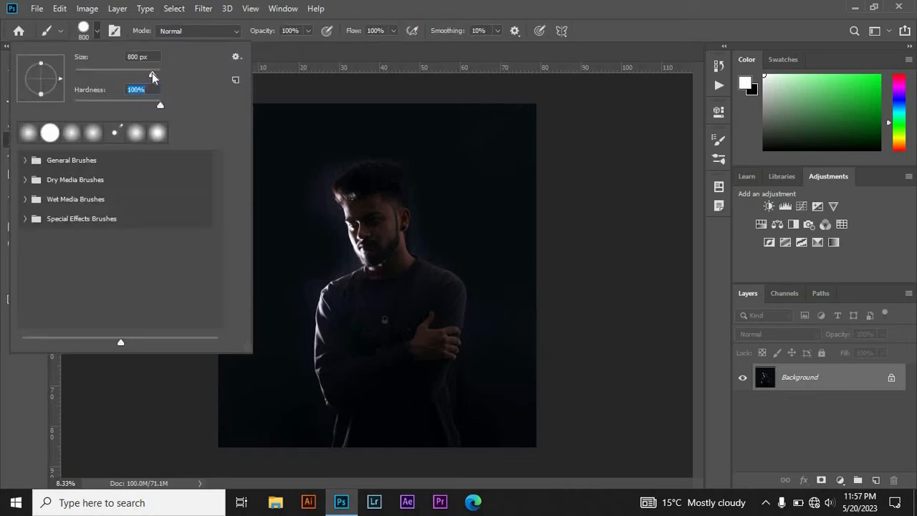
left_click_drag(152, 74, 94, 73)
left_click(303, 131)
left_click_drag(303, 132, 297, 172)
key("ctrl+z")
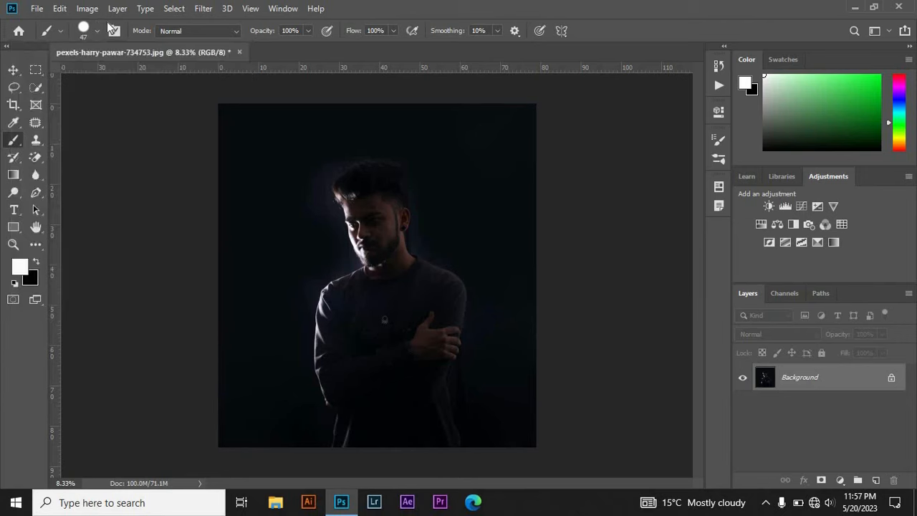
left_click(96, 32)
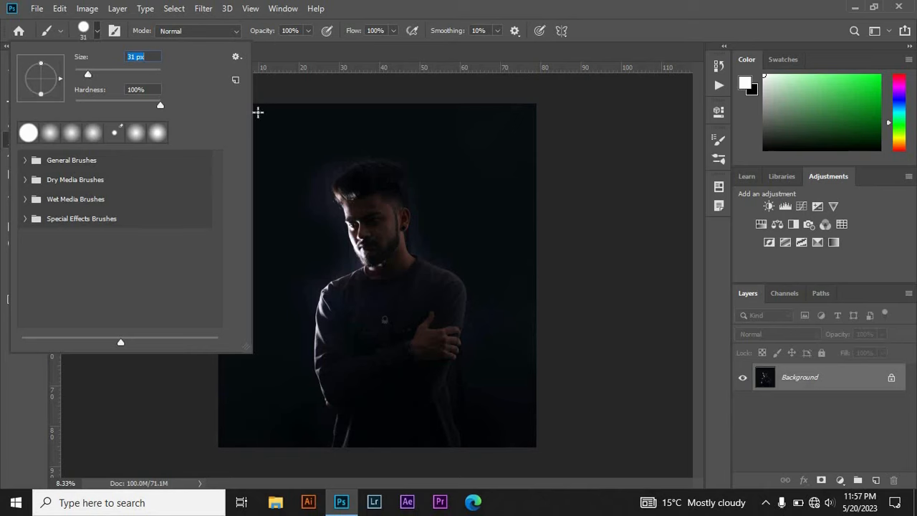
left_click(278, 129)
key("ctrl+z")
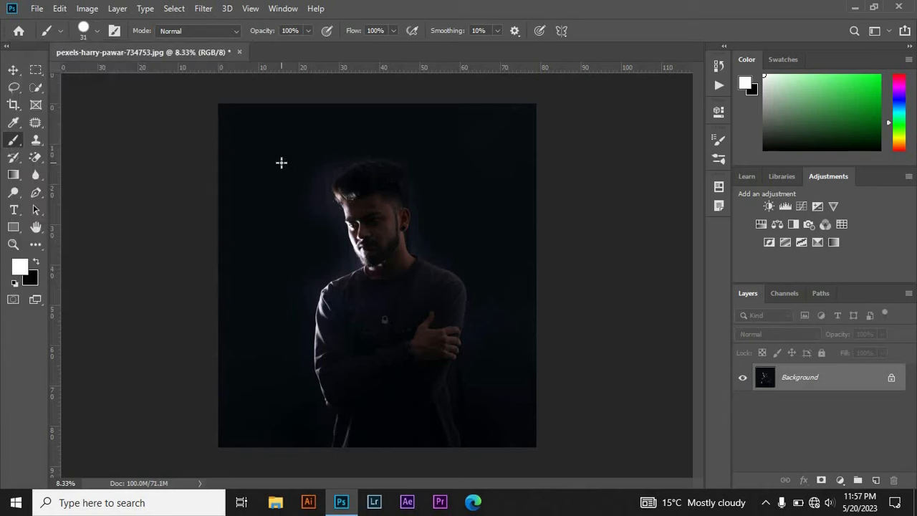
Draw a closed four-point circular path around the man's face and upper chest with the Curvature Pen tool.
right_click(36, 193)
left_click(93, 217)
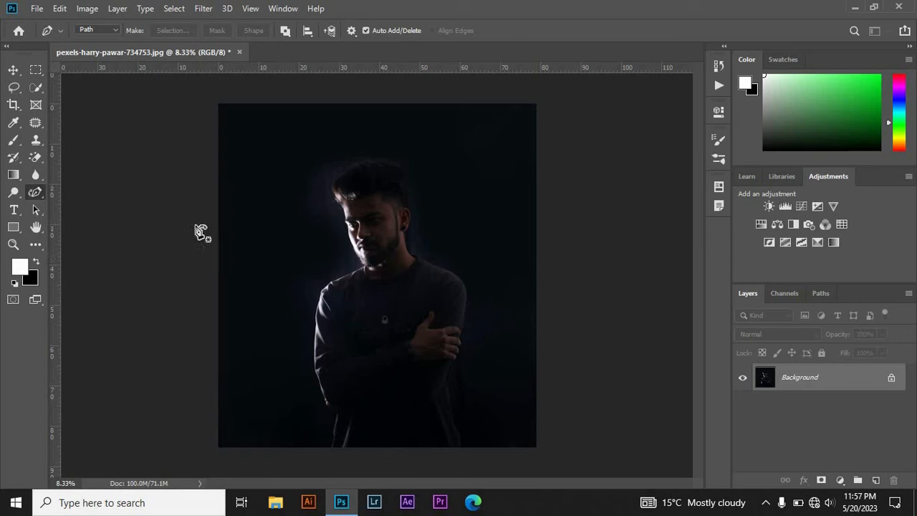
left_click(310, 250)
left_click(365, 192)
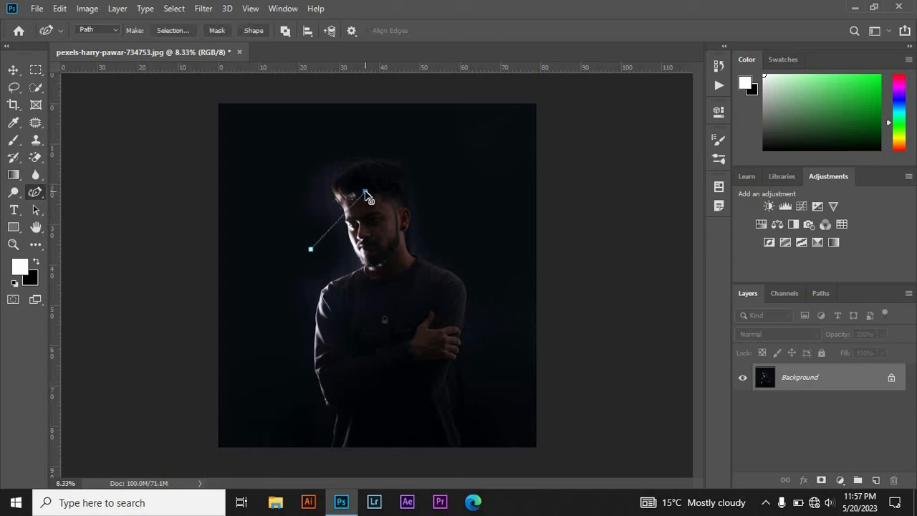
left_click(444, 252)
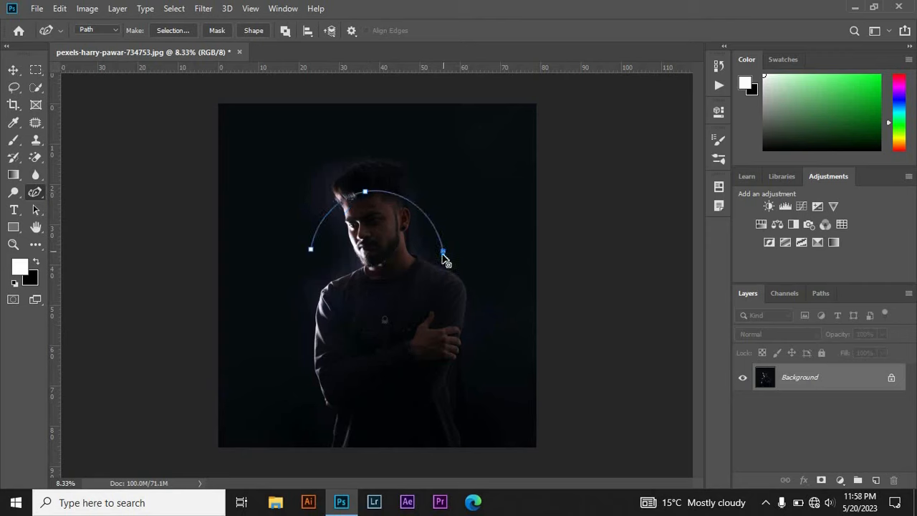
left_click(381, 307)
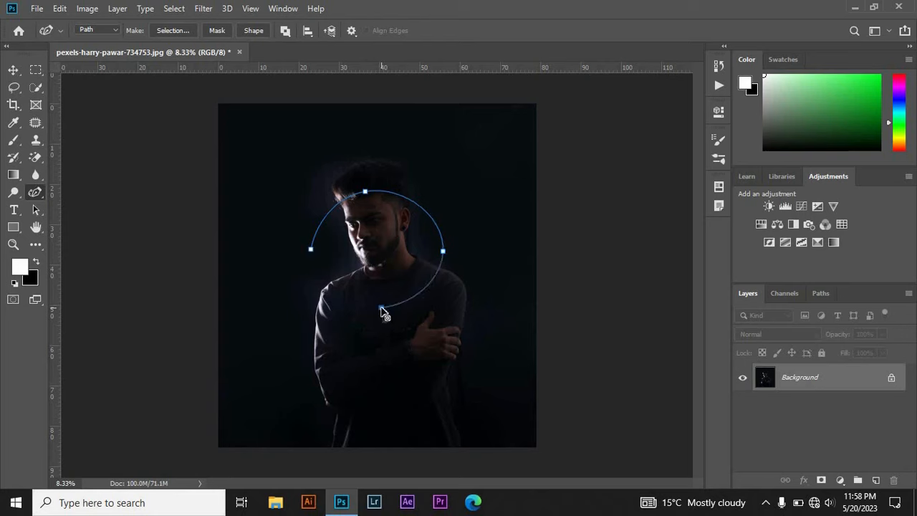
left_click_drag(382, 308, 390, 328)
left_click_drag(312, 252, 316, 274)
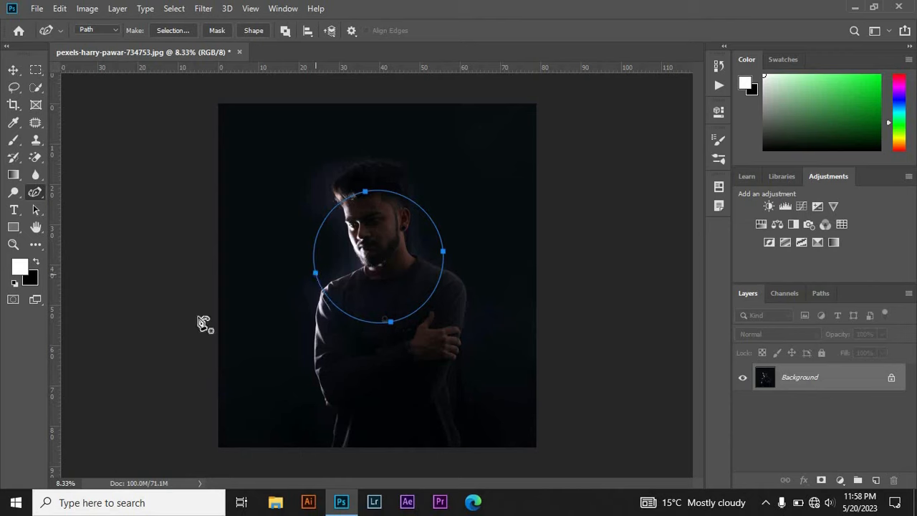
Free-transform the circular path and nudge it up and slightly left to about X 2853 px, Y 2591.5 px.
left_click(13, 70)
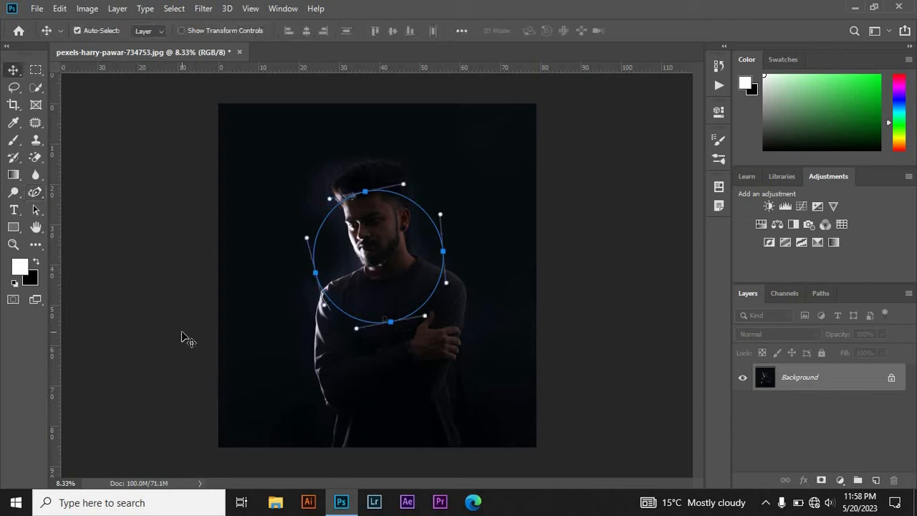
key("ctrl+t")
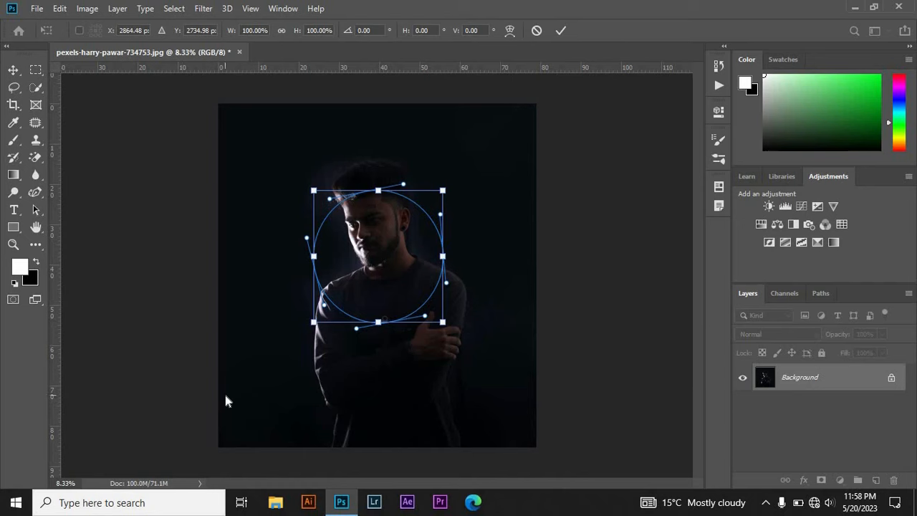
key("Left")
key("Up")
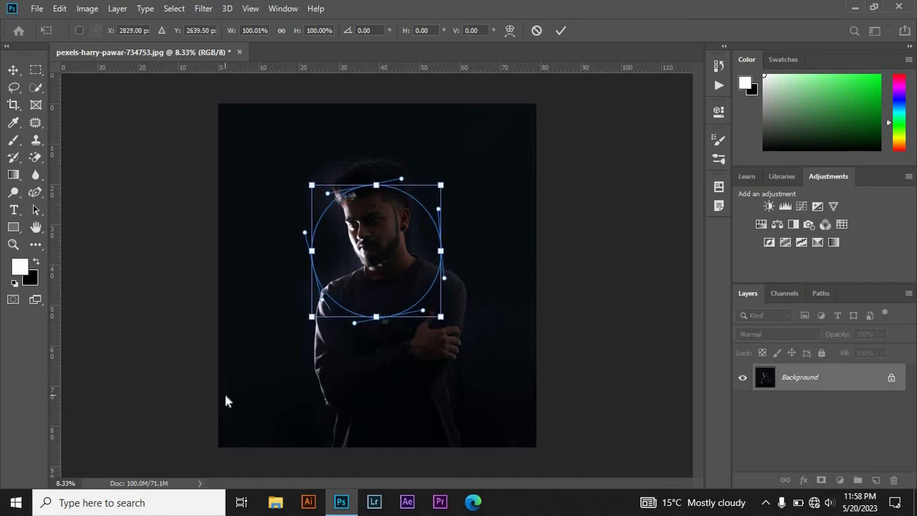
key("Right")
key("Right")
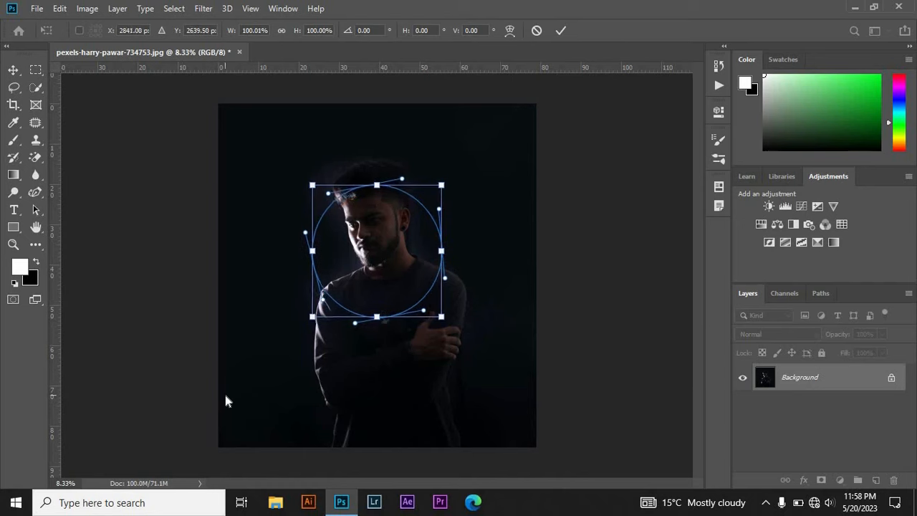
key("Up")
key("Up")
key("Up")
key("Up")
key("Right")
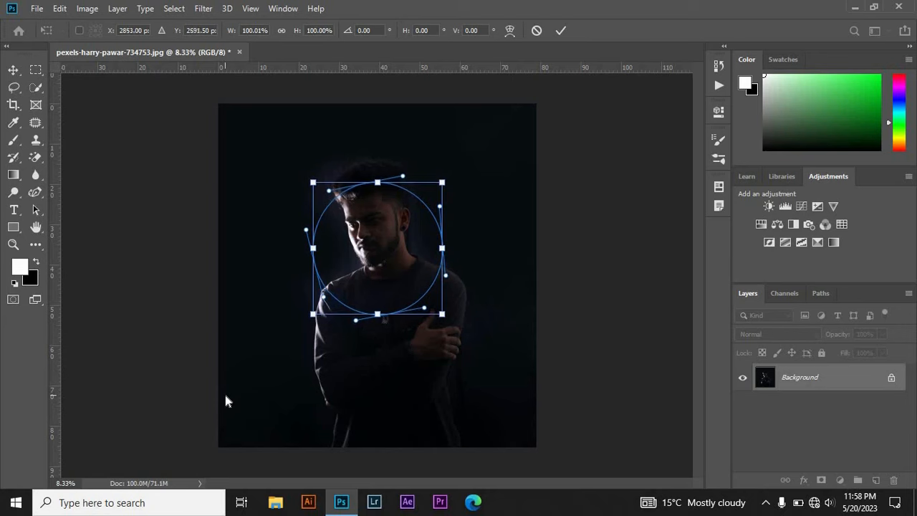
Scale the circular path to about 105%, shift it slightly left, widen it a little more and apply the transform.
left_click_drag(443, 314, 449, 323)
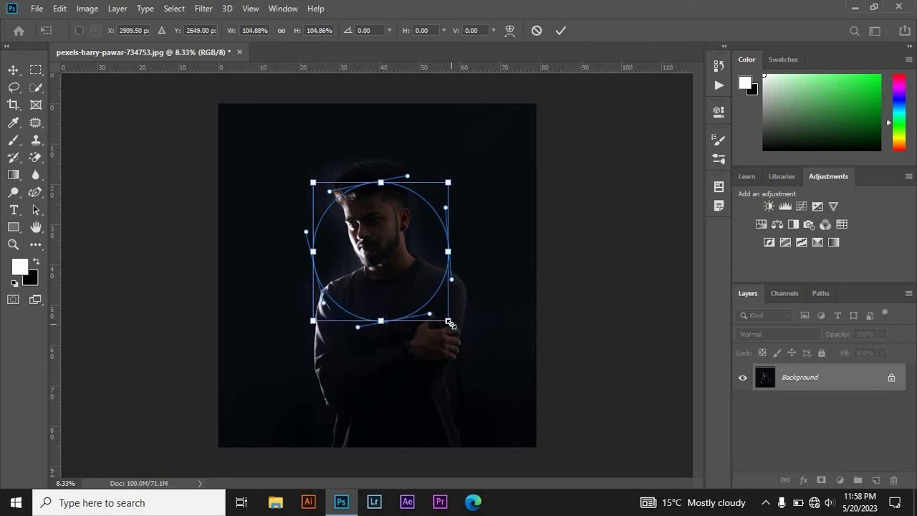
key("Left")
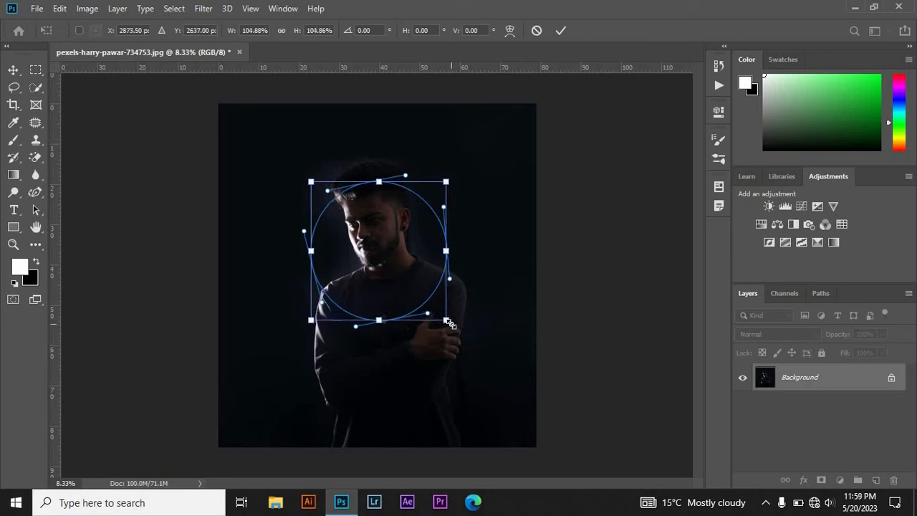
left_click_drag(447, 251, 453, 251)
left_click(561, 31)
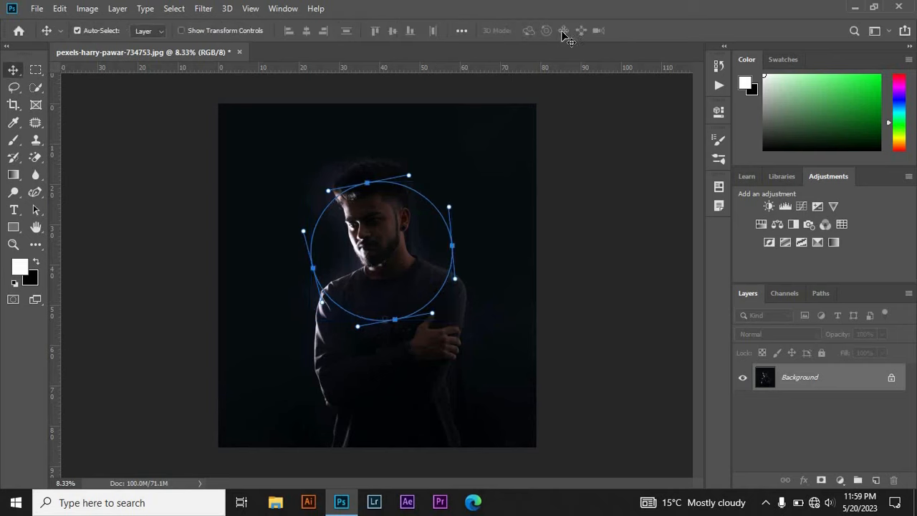
Create a new layer and stroke the circular path on it with the Brush.
left_click_drag(36, 192, 79, 193)
left_click(876, 480)
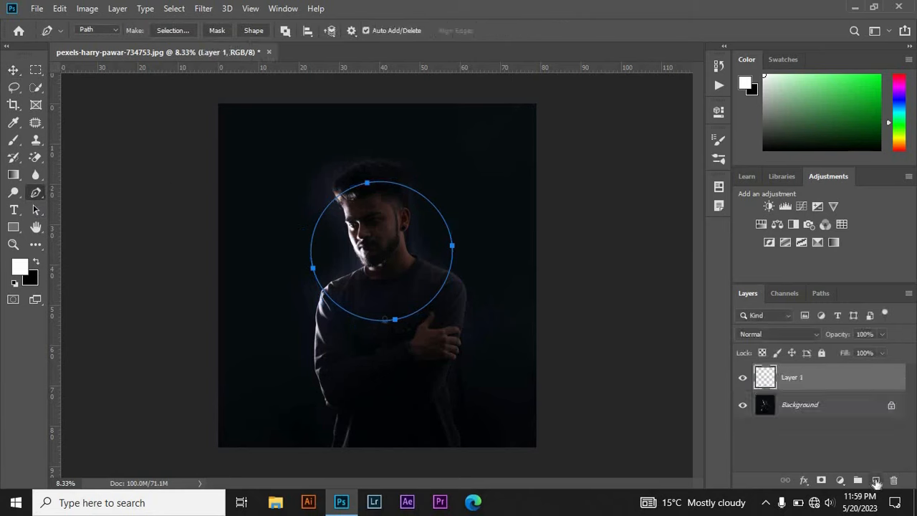
right_click(404, 232)
left_click(440, 282)
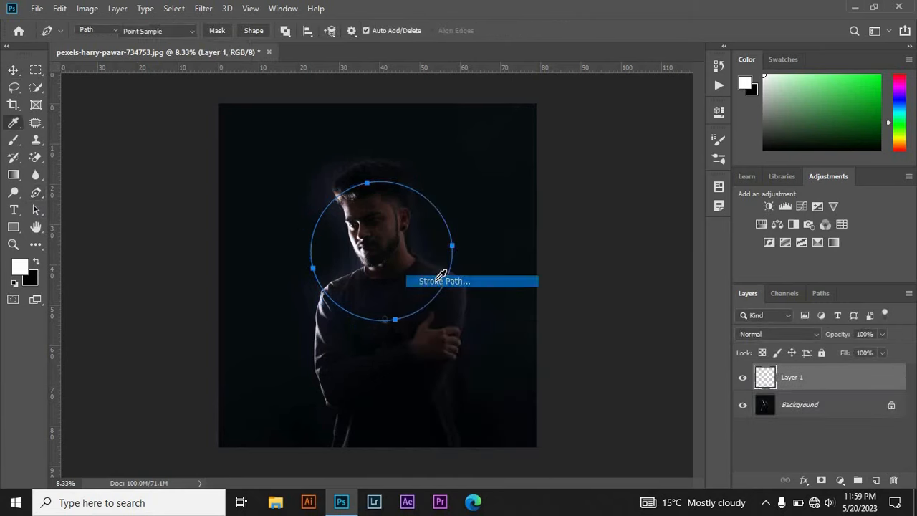
left_click(510, 151)
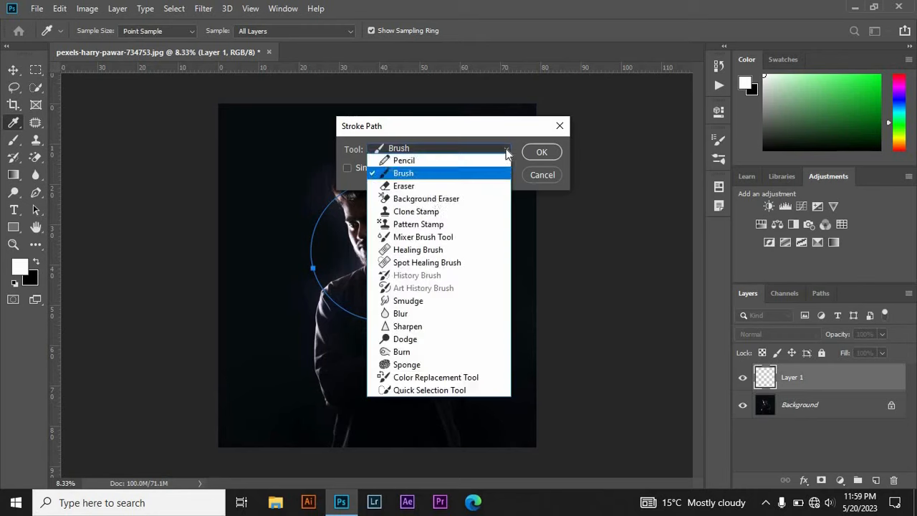
left_click(409, 172)
left_click(542, 153)
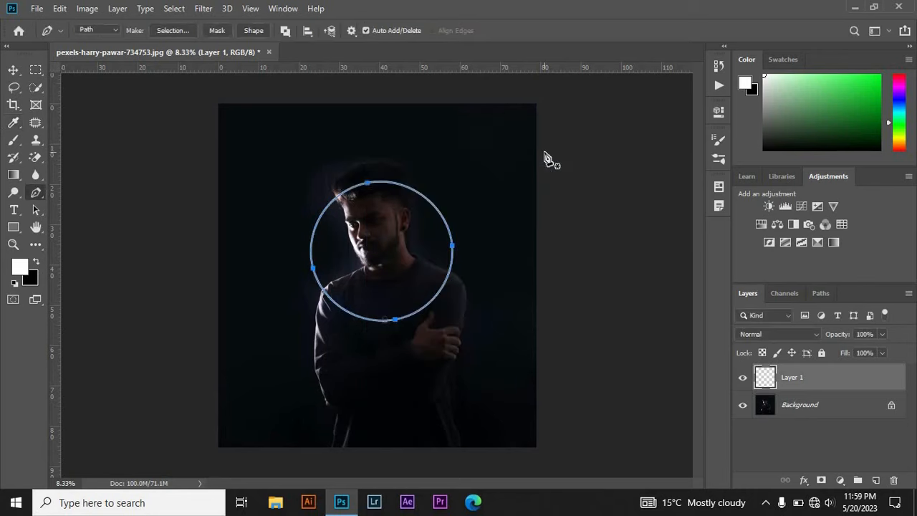
Remove the circular path's anchor points with the Delete Anchor Point tool, leaving only the white painted ring.
right_click(36, 192)
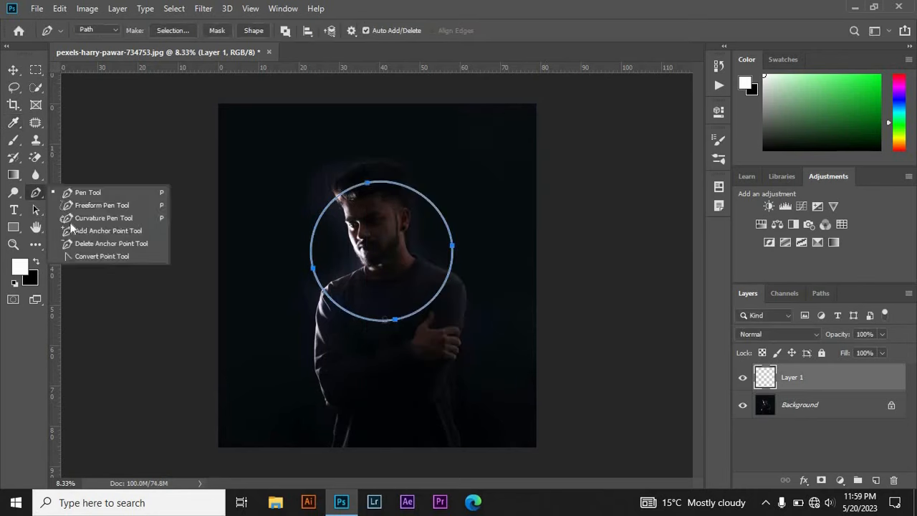
left_click(79, 244)
left_click(372, 186)
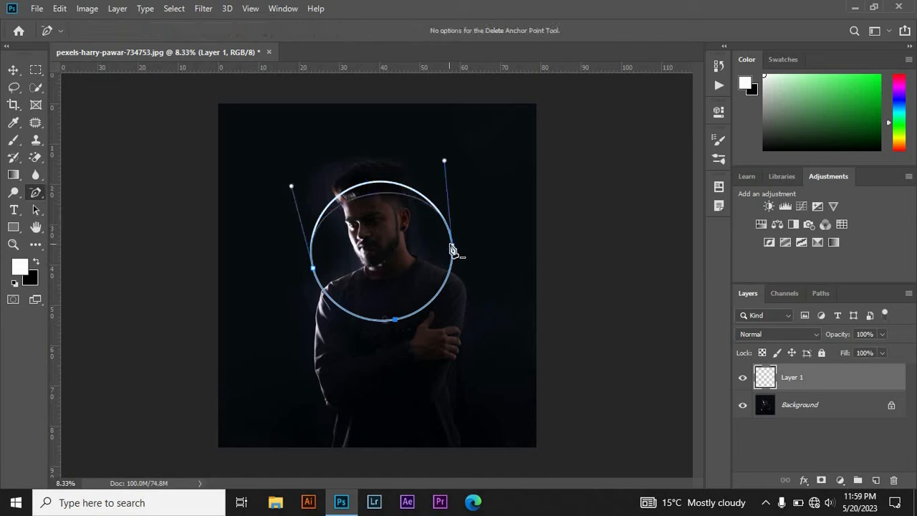
left_click(451, 246)
left_click(397, 321)
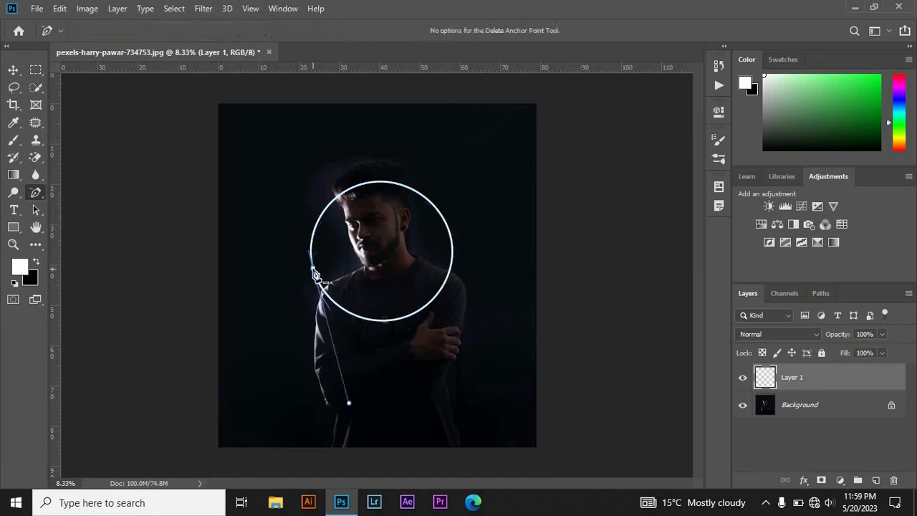
key("v")
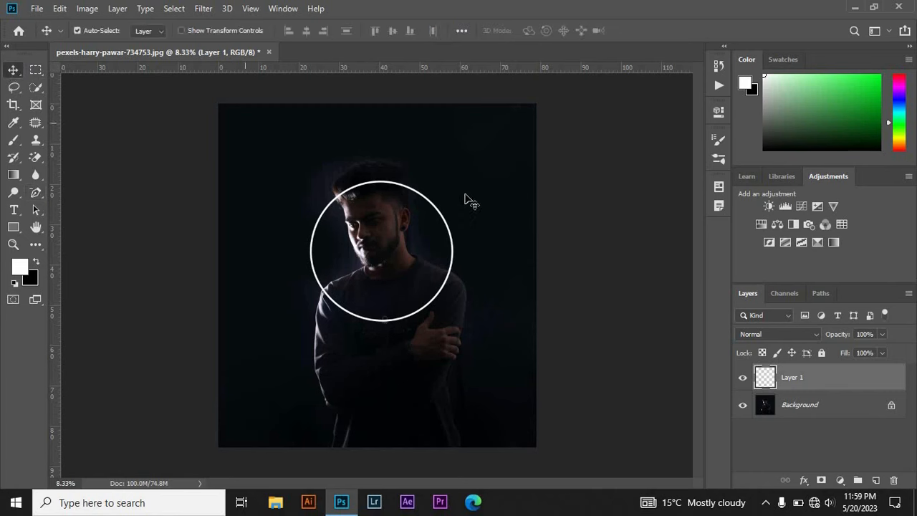
Add a Color Overlay in green #00ff00 to the ring's layer, with Normal blend mode and 100% opacity.
double_click(856, 380)
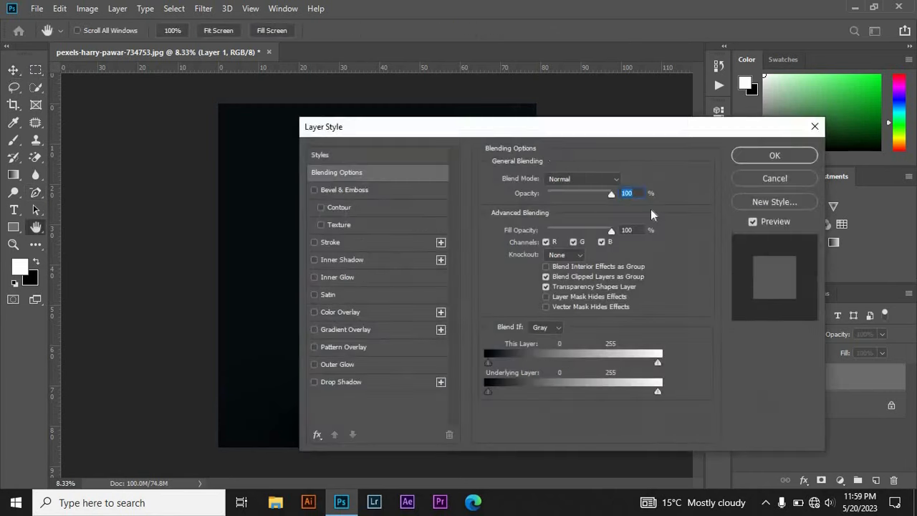
left_click_drag(461, 129, 594, 102)
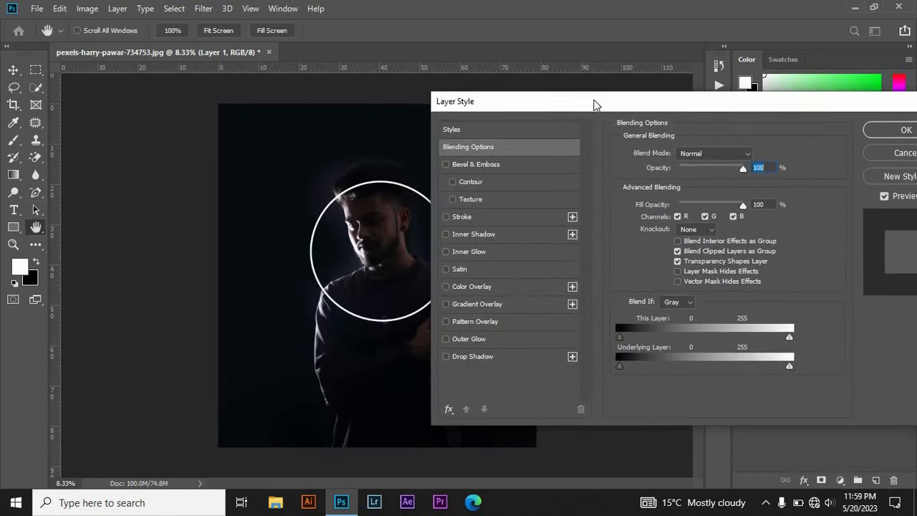
left_click(483, 287)
left_click(757, 155)
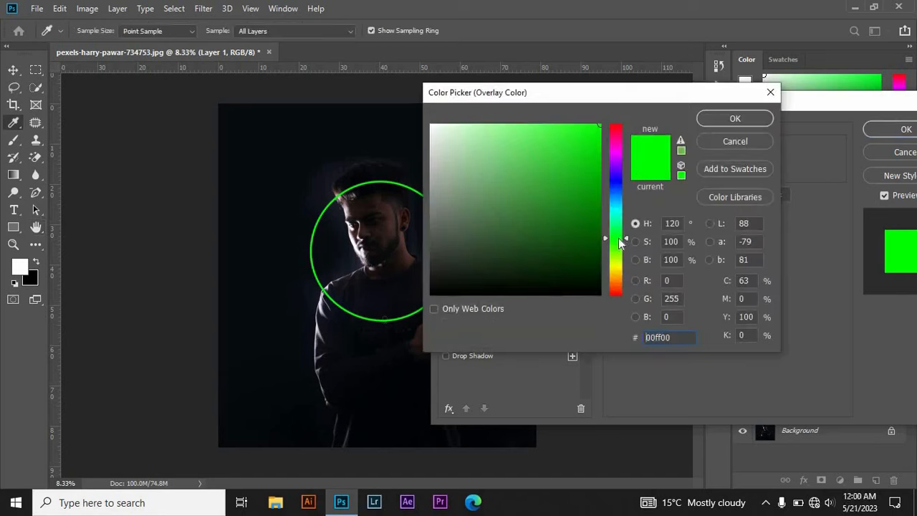
left_click(736, 119)
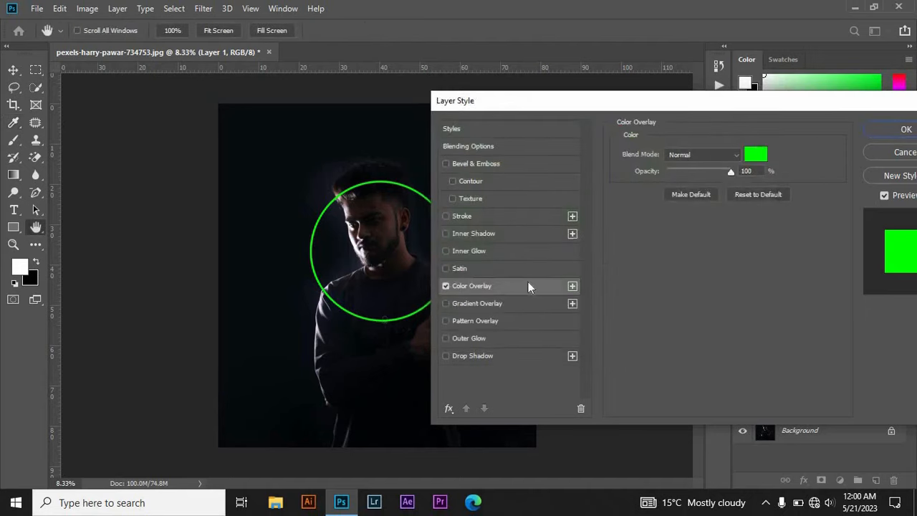
Add a white Inner Glow to the ring with Linear Dodge (Add), 100% opacity and a rounded contour, and adjust its size.
left_click(483, 253)
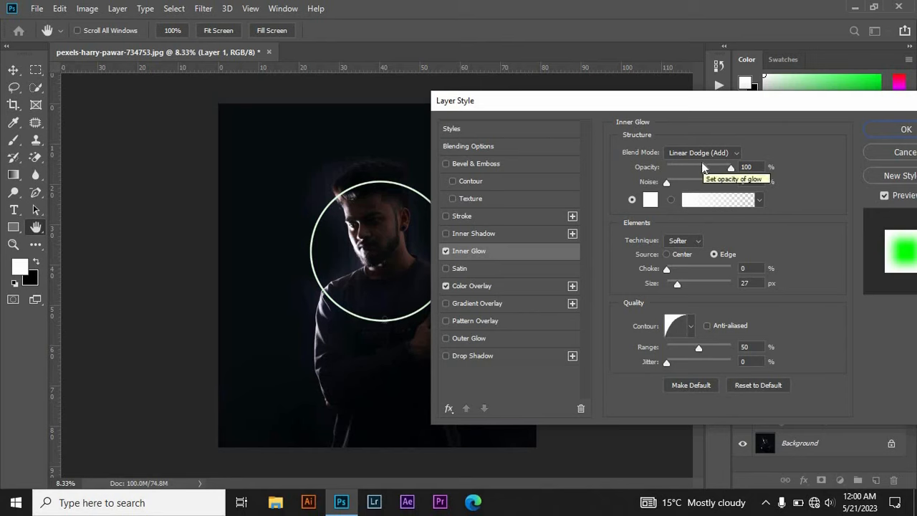
left_click_drag(736, 171, 767, 159)
left_click(692, 330)
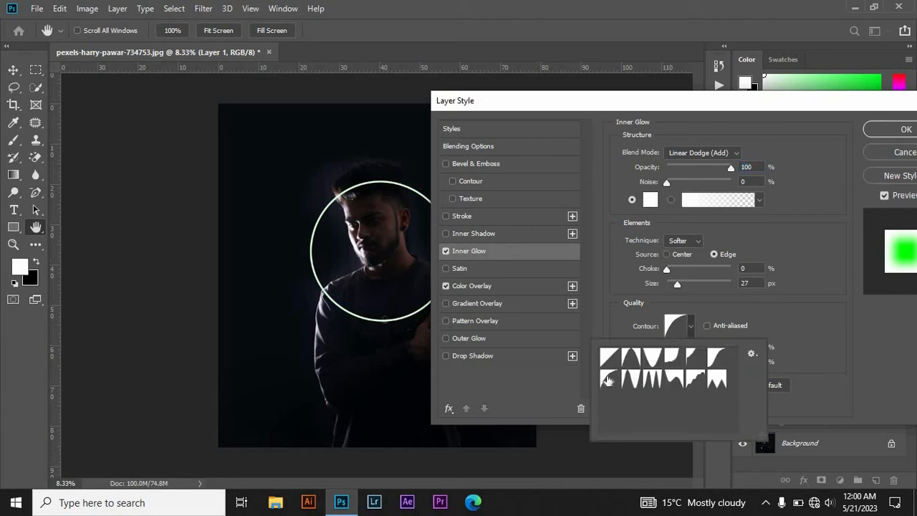
left_click(608, 380)
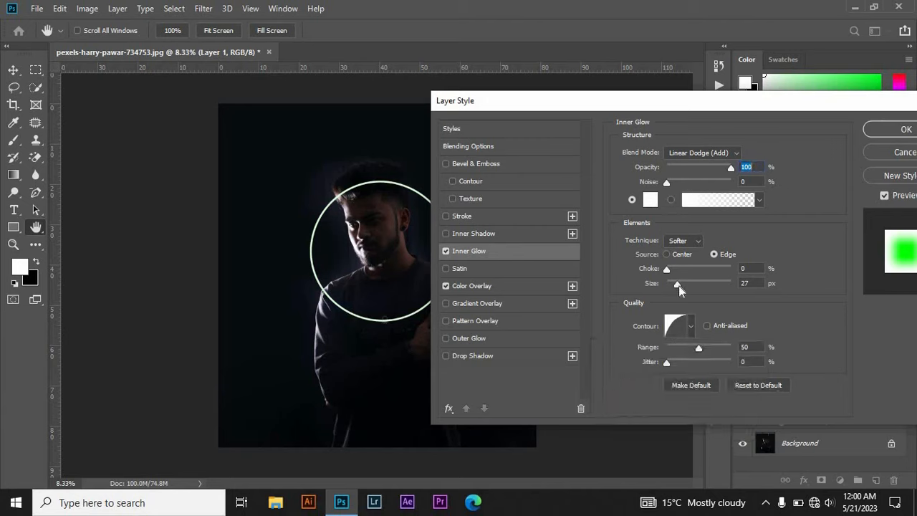
left_click_drag(678, 285, 719, 285)
left_click_drag(635, 289, 784, 283)
Add an Outer Glow to the ring in green #00ff0c with Linear Dodge (Add), 100% opacity and 250 px size.
left_click(485, 339)
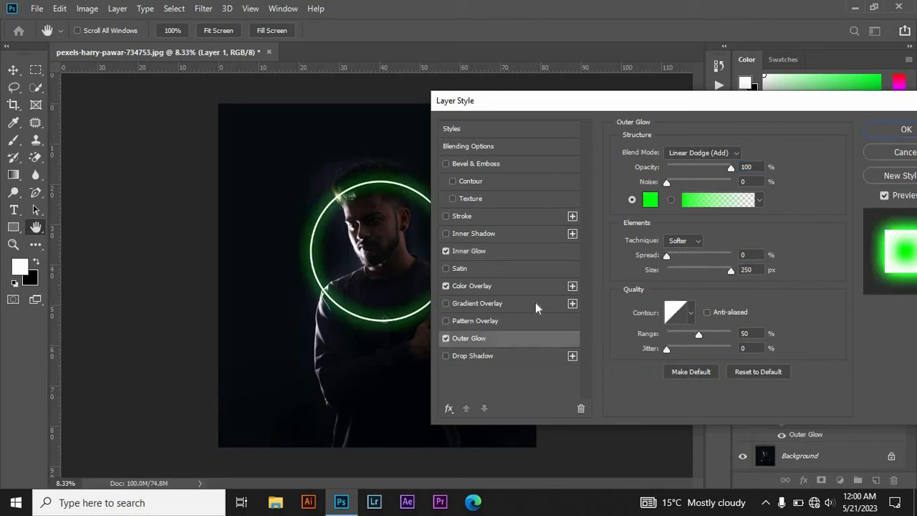
left_click(719, 156)
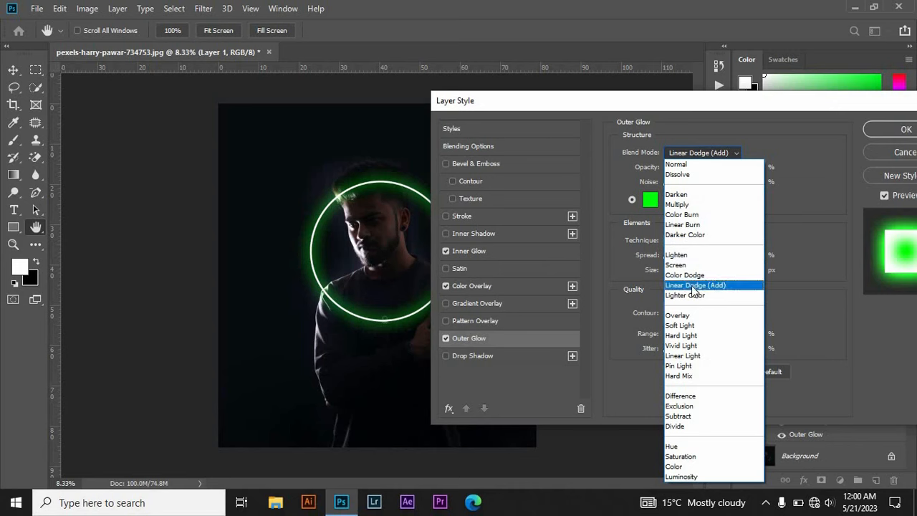
left_click(706, 285)
mouse_move(731, 167)
left_mouse_down()
mouse_move(669, 185)
mouse_move(769, 186)
left_mouse_up()
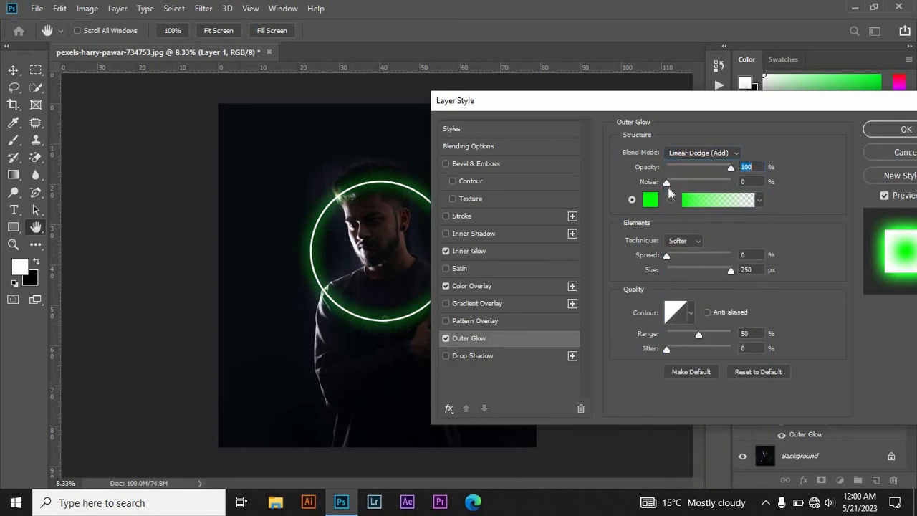
left_click(650, 200)
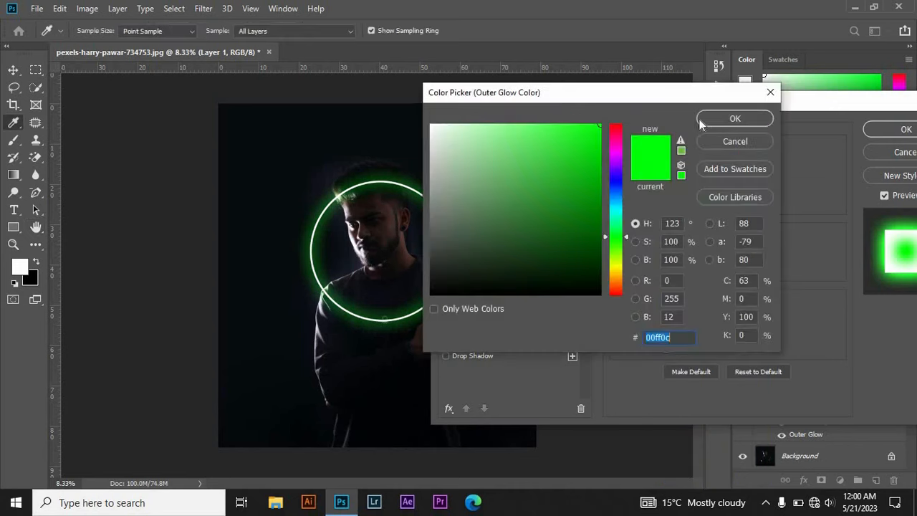
left_click(705, 120)
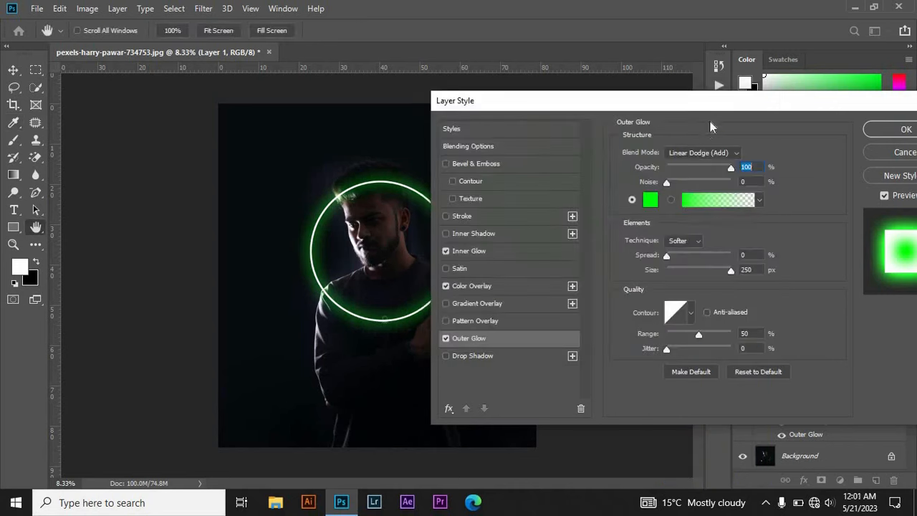
left_click(731, 272)
Add a green Drop Shadow with Linear Dodge (Add), 100% opacity, 0 px distance and 117 px size, and apply the layer style.
left_click(473, 356)
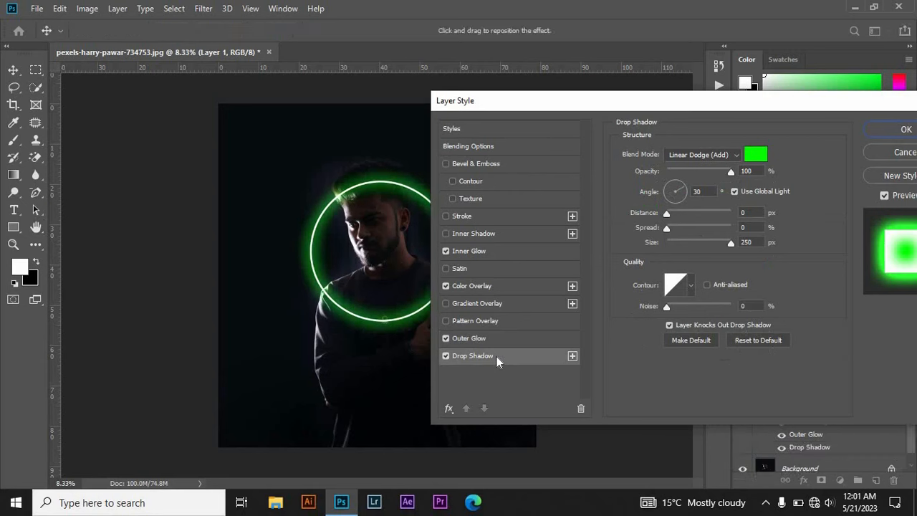
left_click(732, 171)
left_click_drag(731, 243, 699, 244)
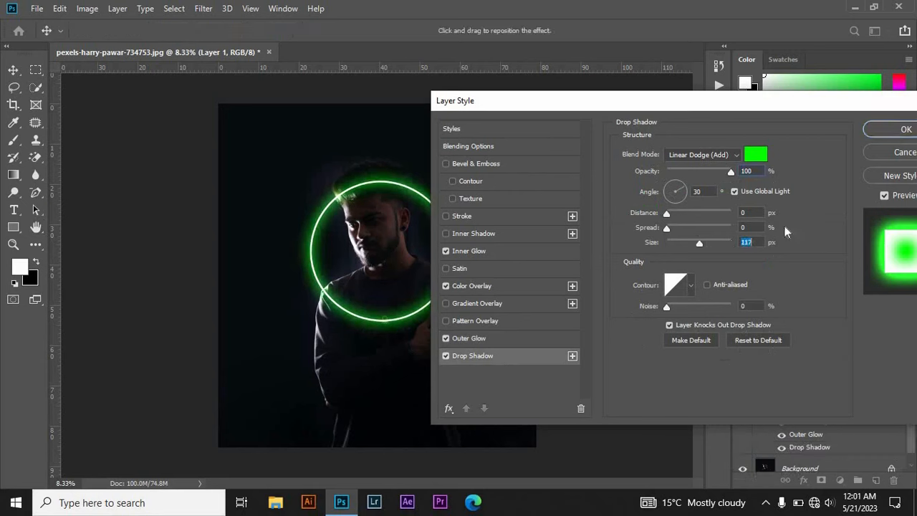
left_click(896, 133)
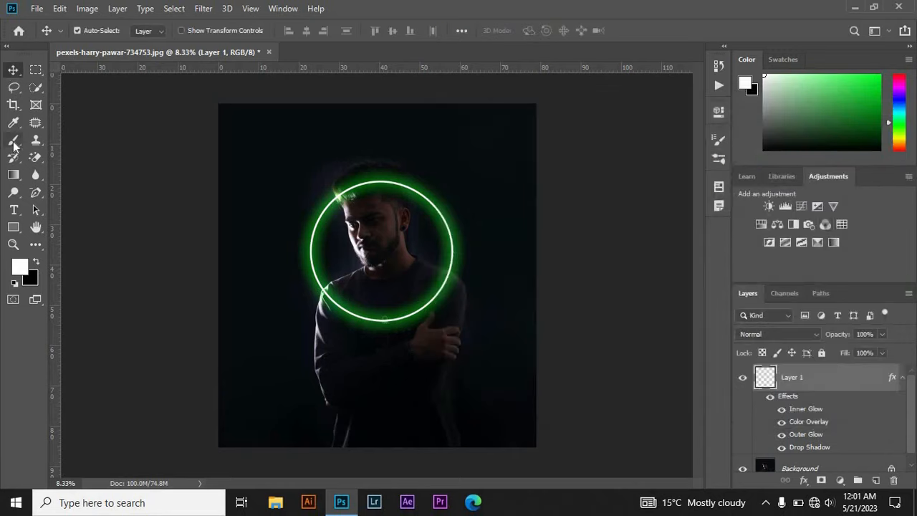
Set up a soft Brush with a size of 800 px and 0% hardness.
left_click(15, 143)
left_click(98, 33)
left_click_drag(159, 105, 66, 107)
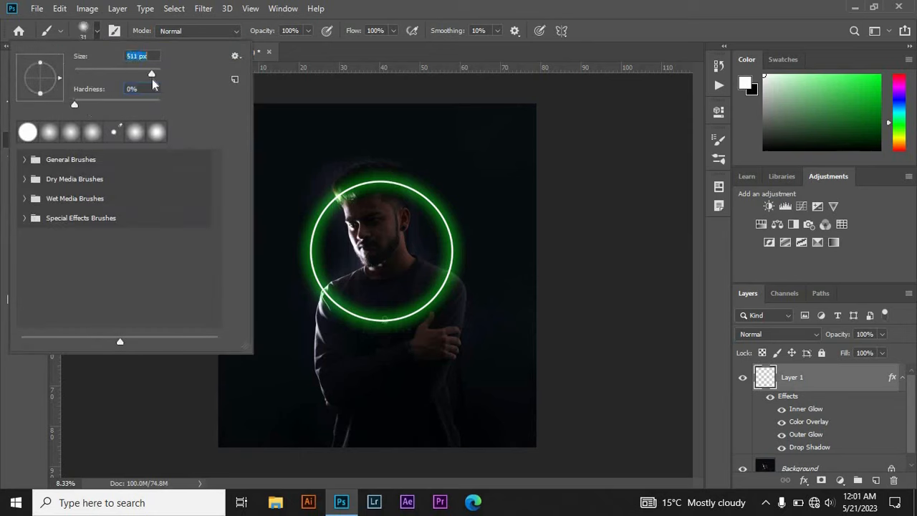
type("800")
key("Return")
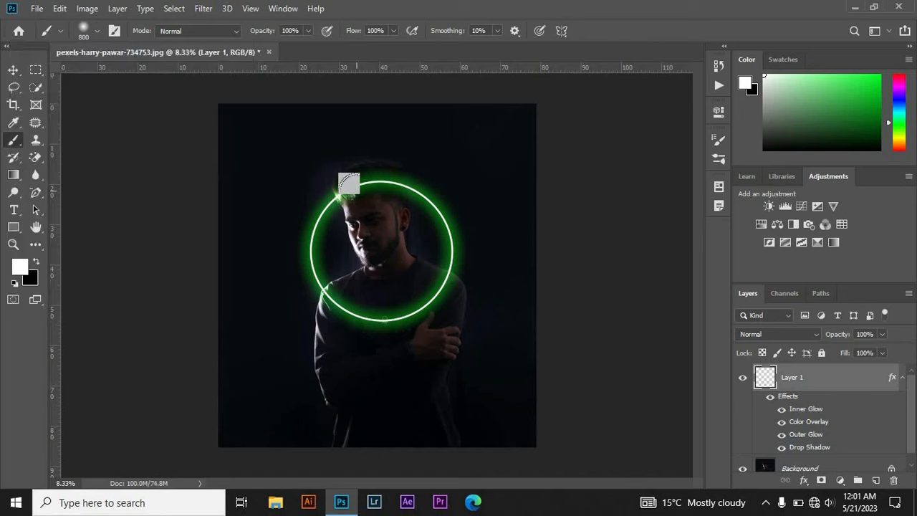
Set the foreground color to bright green #00ff2a.
left_click(19, 267)
left_click(614, 234)
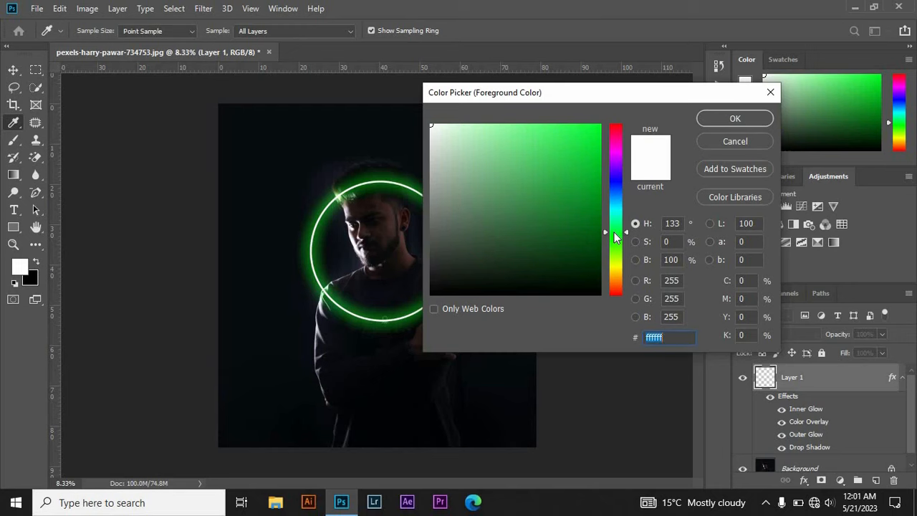
left_click(593, 136)
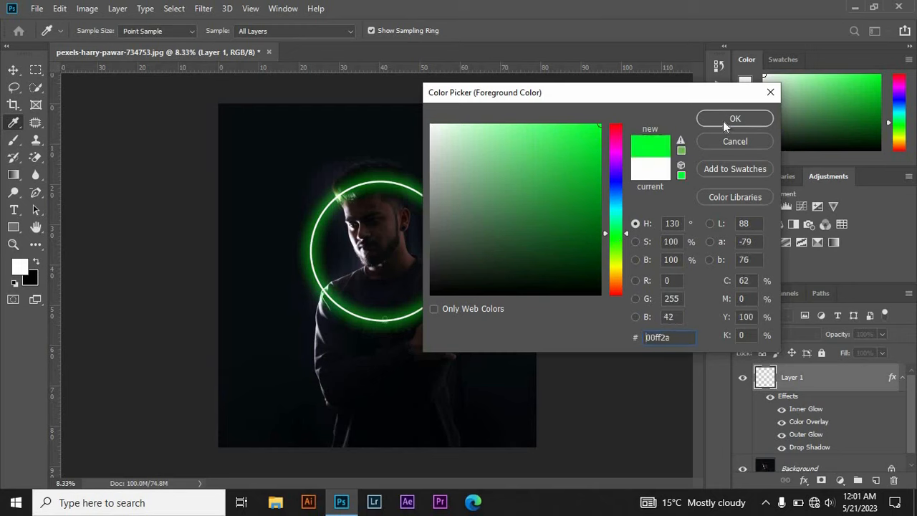
left_click(725, 119)
Trace the neon ring with a closed four-point circular path using the Curvature Pen tool.
right_click(36, 193)
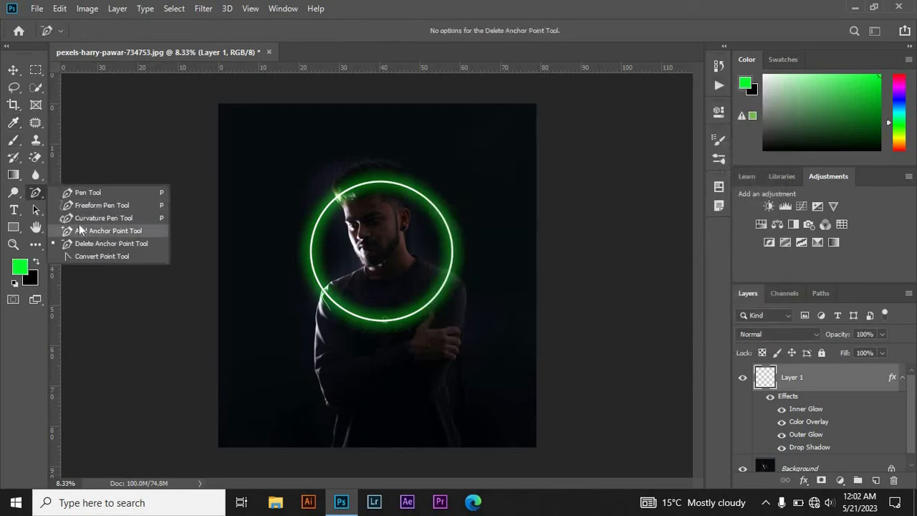
left_click(143, 213)
left_click(311, 252)
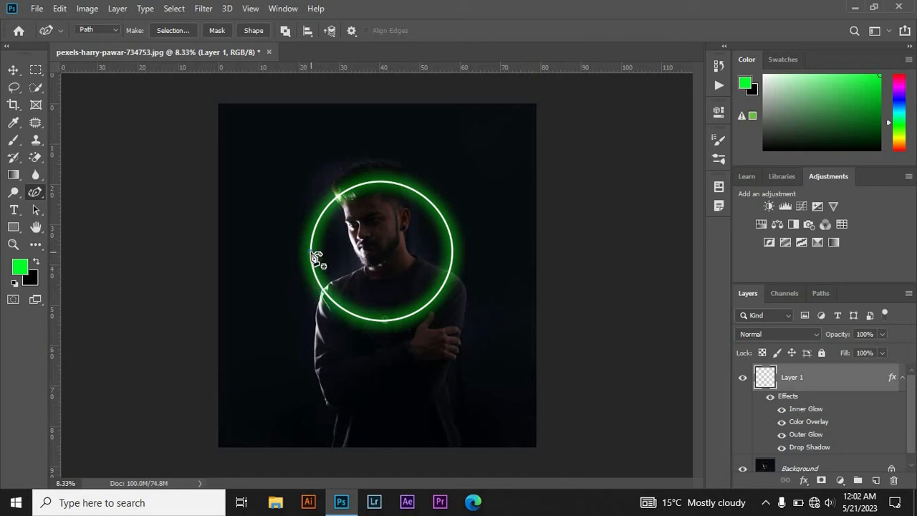
left_click(382, 183)
left_click(453, 253)
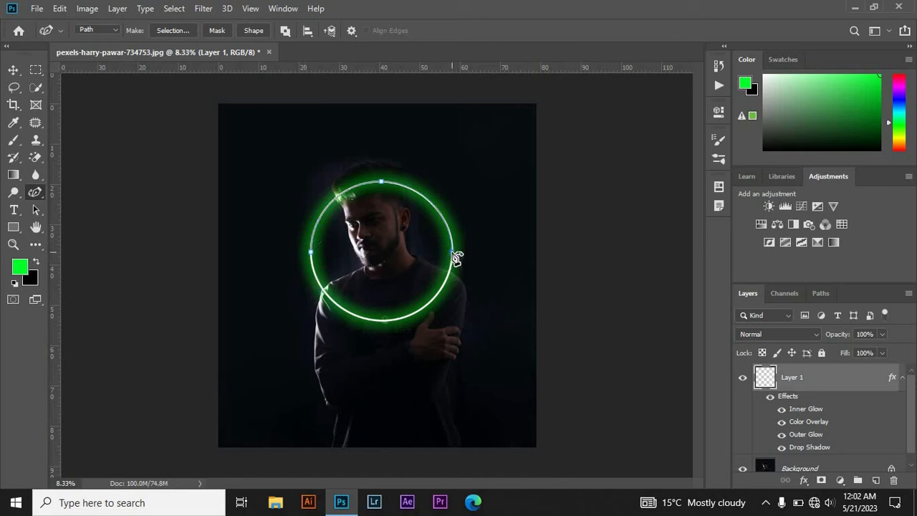
left_click(386, 322)
left_click(311, 253)
Create a new layer and stroke the traced circle on it with the green Brush, without simulated pressure.
left_click(876, 481)
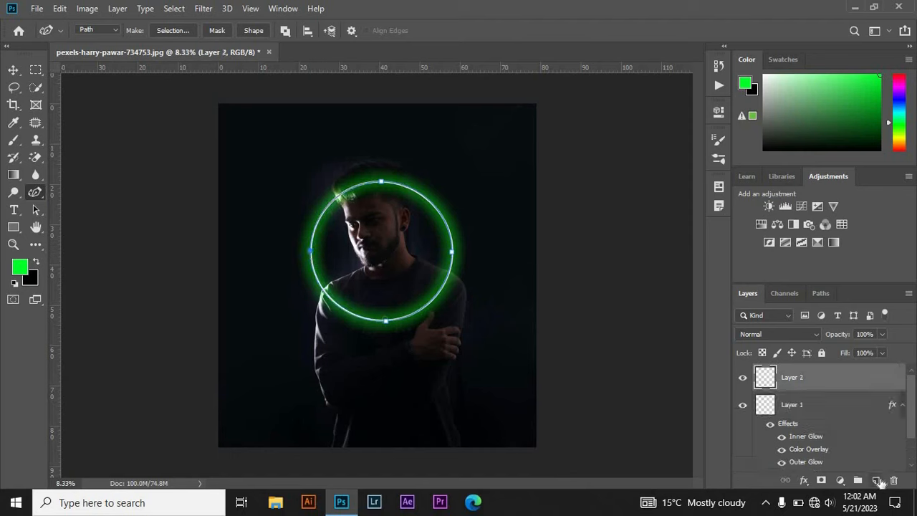
right_click(36, 192)
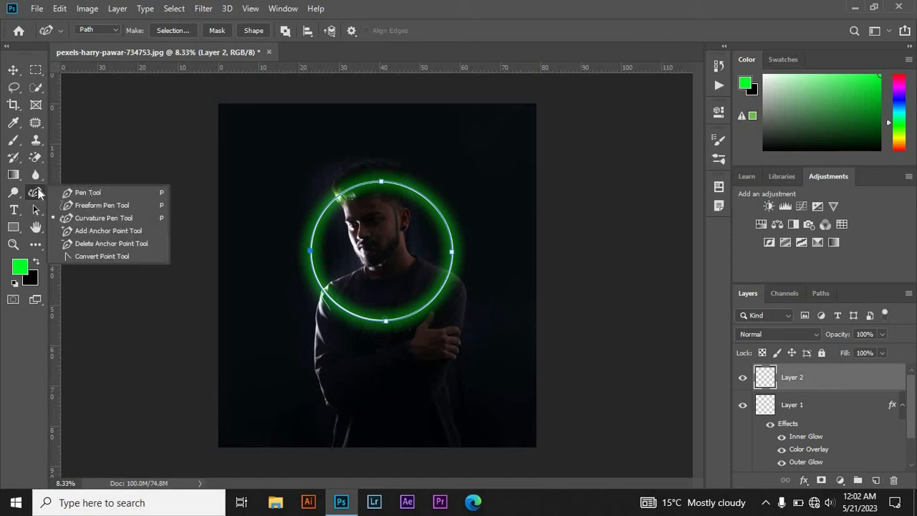
left_click(91, 192)
right_click(371, 237)
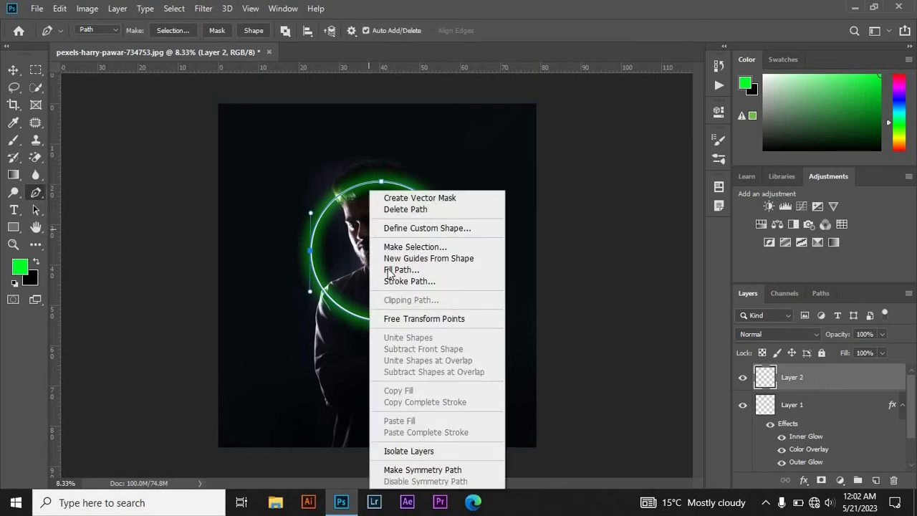
left_click(394, 284)
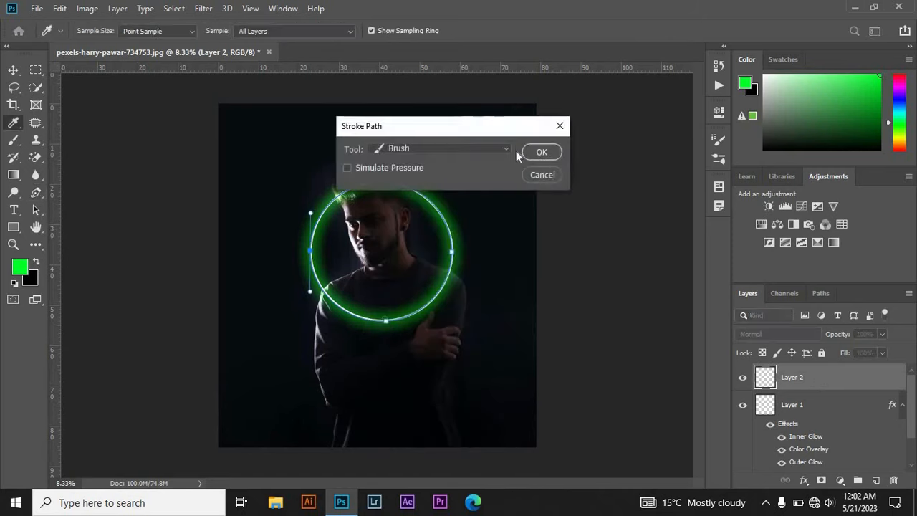
left_click(542, 151)
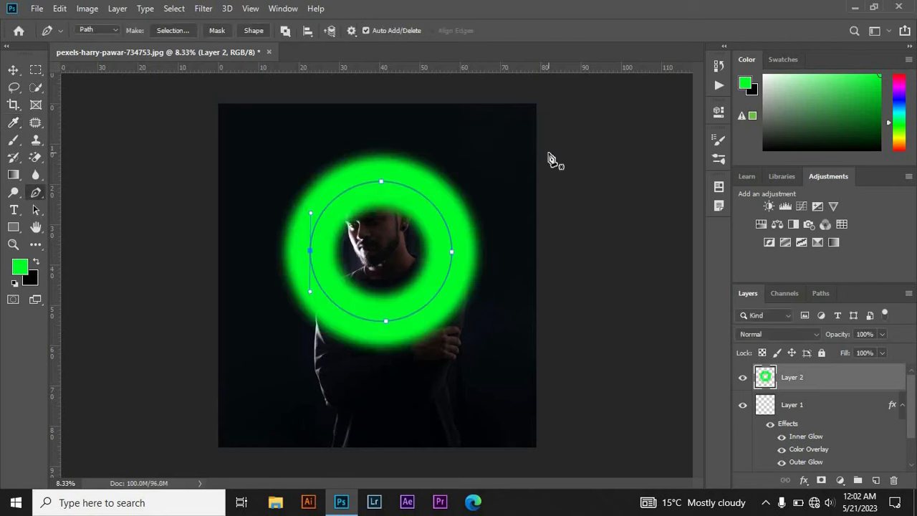
Set the wide green stroke's layer to Linear Dodge (Add) blending with 25% fill.
left_click(816, 335)
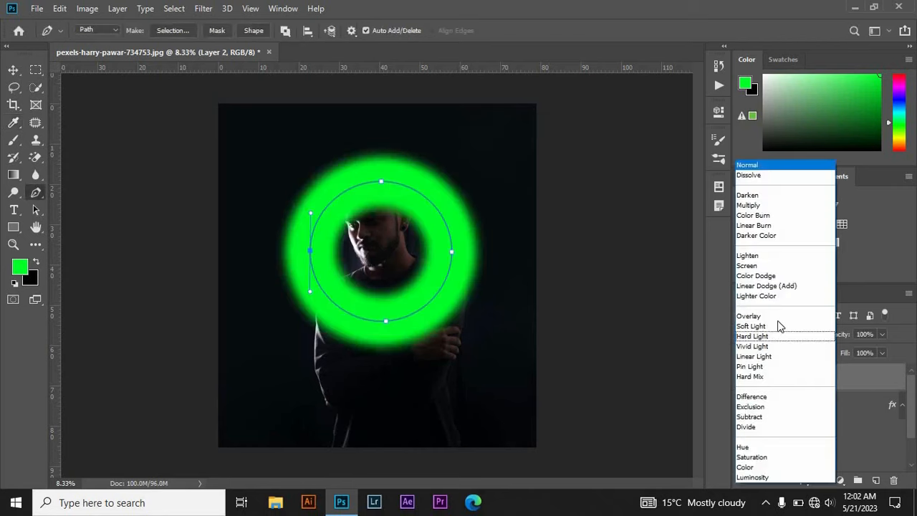
left_click(769, 285)
left_click(883, 354)
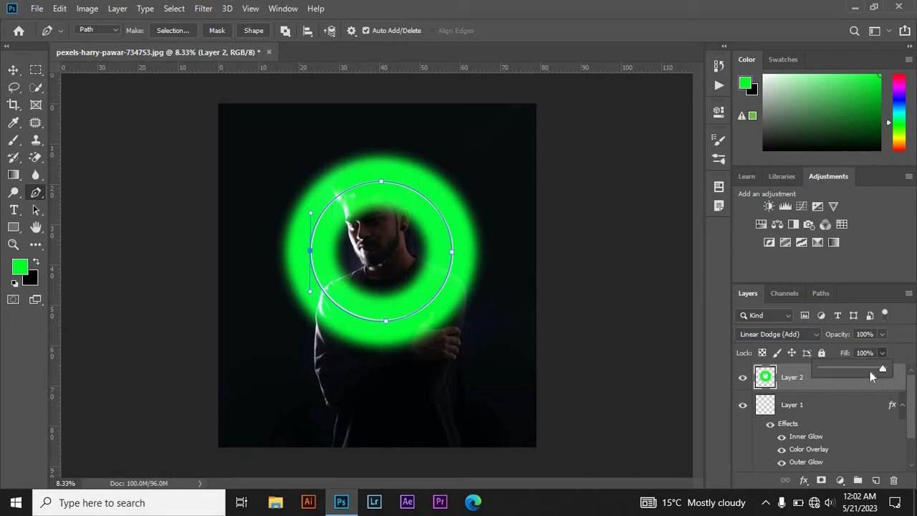
left_click_drag(834, 372, 837, 372)
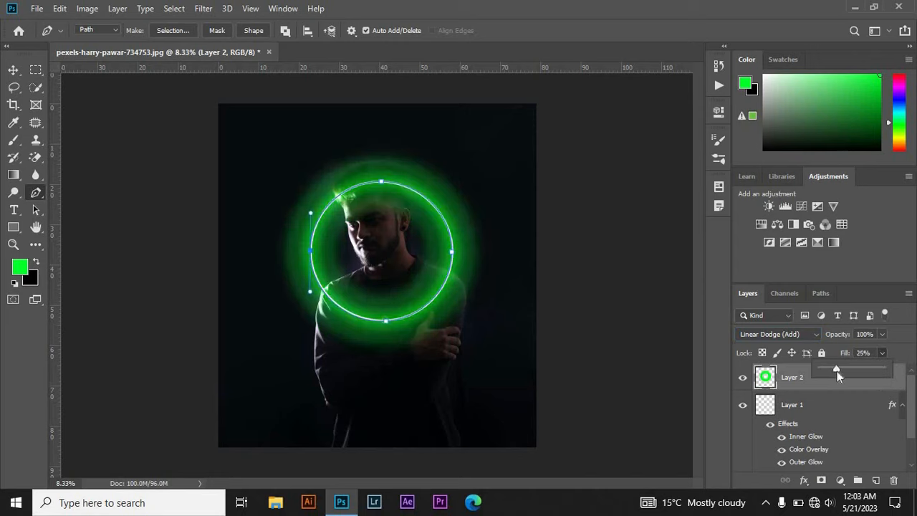
Remove all four anchor points of the traced circle with the Delete Anchor Point tool.
right_click(38, 189)
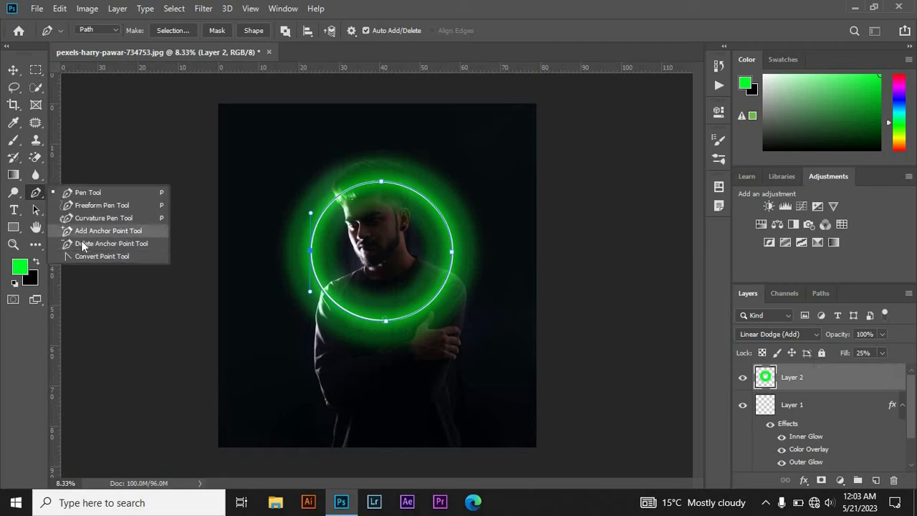
left_click(79, 244)
left_click(381, 182)
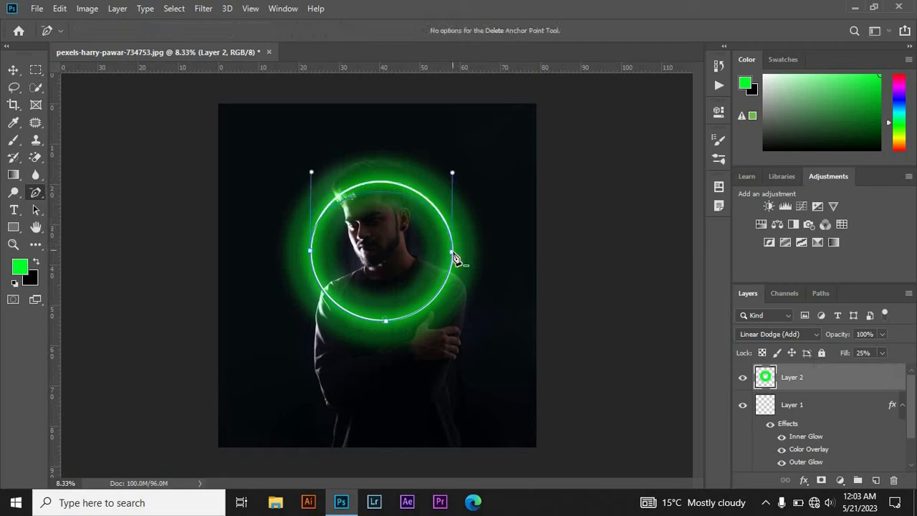
left_click(452, 252)
left_click(386, 321)
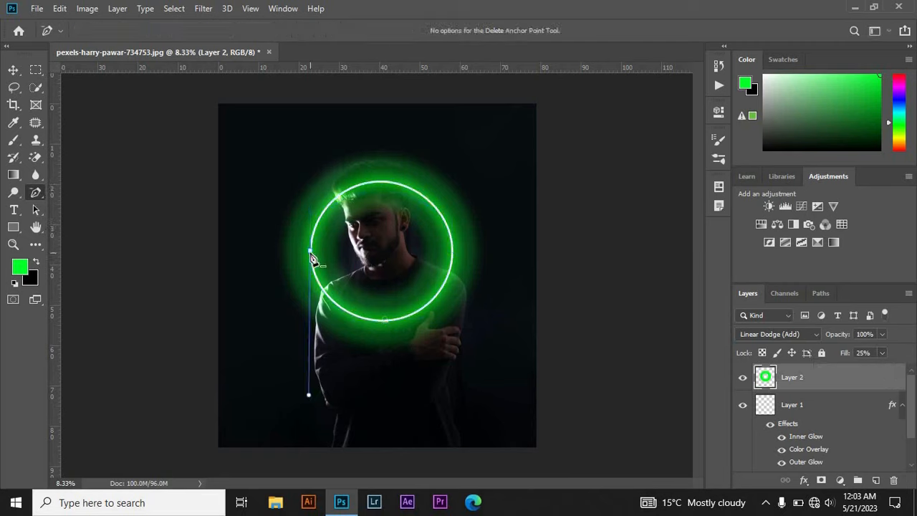
left_click(309, 253)
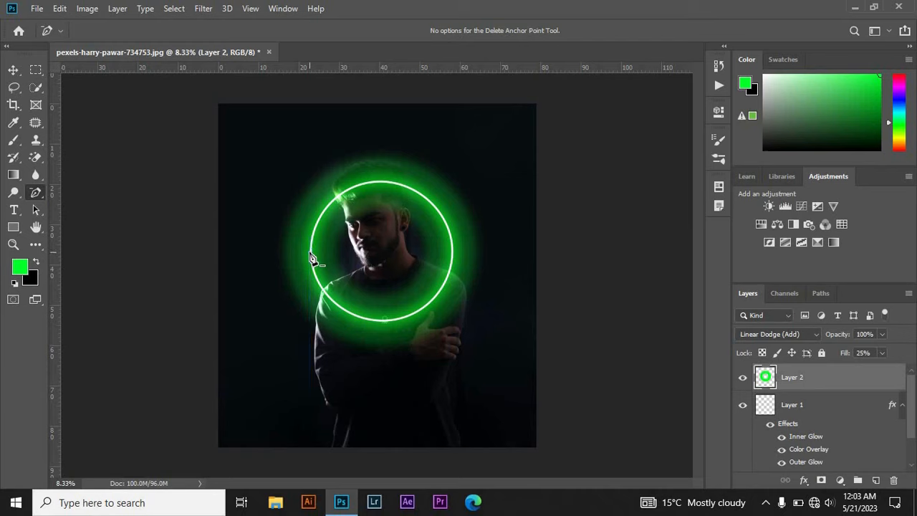
Group the ring layer and the wide green glow layer together.
left_click(14, 70)
left_click(830, 413, "ctrl")
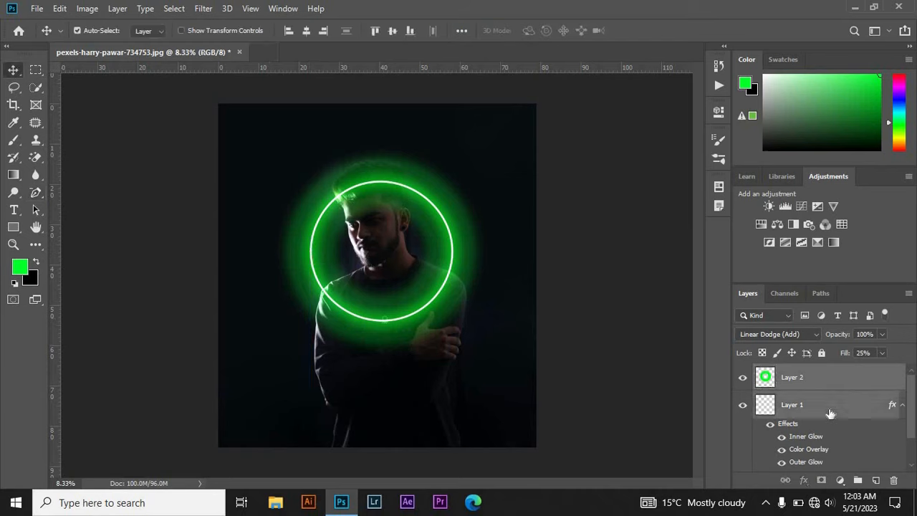
key("ctrl+g")
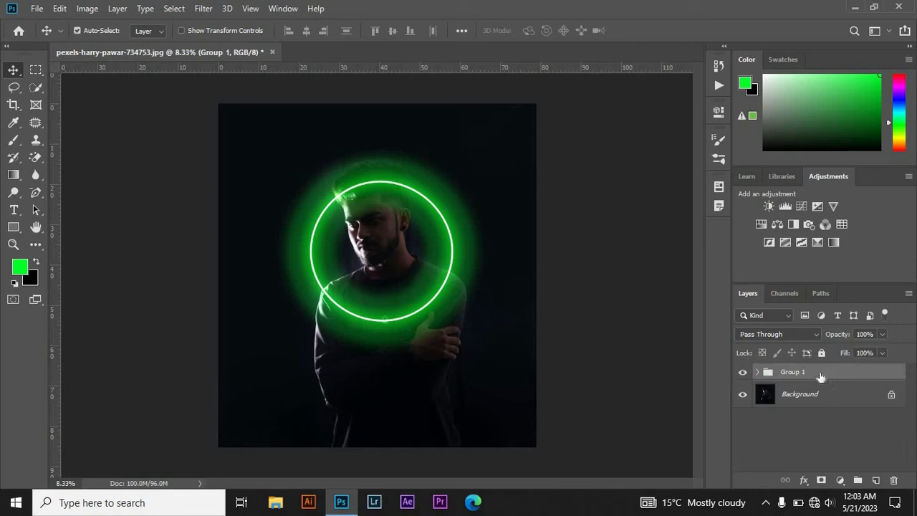
Select the man on the Background layer with the Select Subject command.
left_click(824, 398)
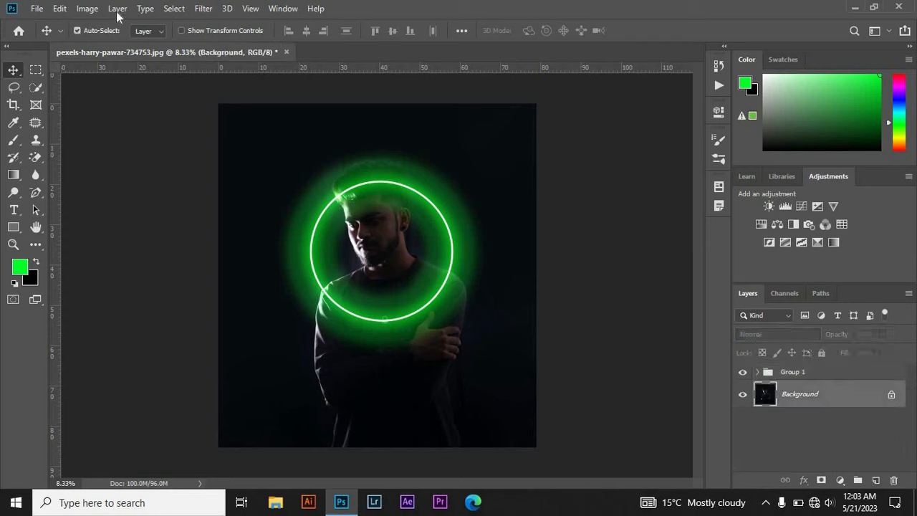
left_click(87, 8)
key("Escape")
left_click(112, 8)
left_click(174, 9)
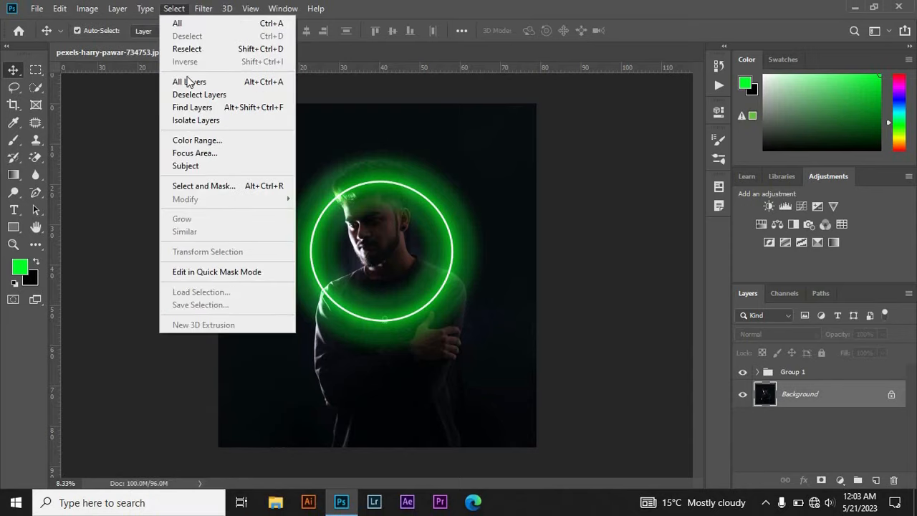
left_click(187, 166)
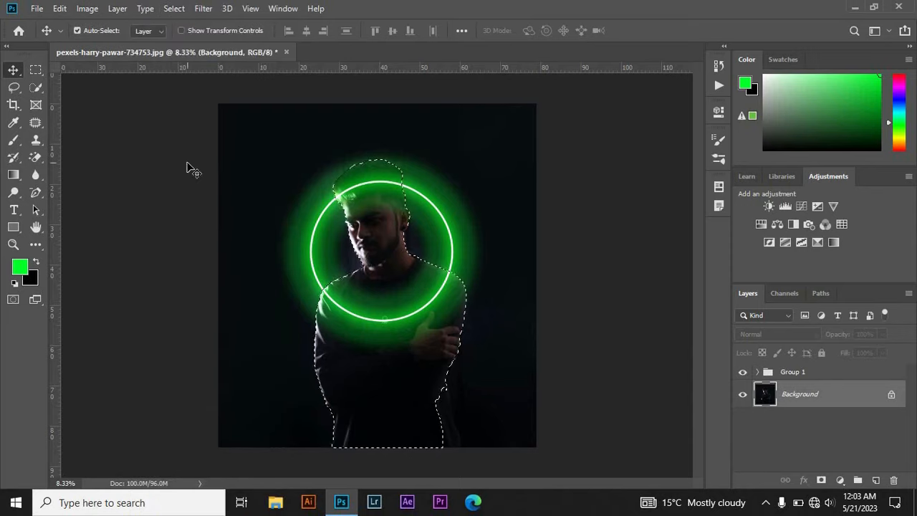
Add the missed lower edge of the man's torso to the selection with Quick Selection and turn it into a layer mask on Group 1.
left_click(35, 86)
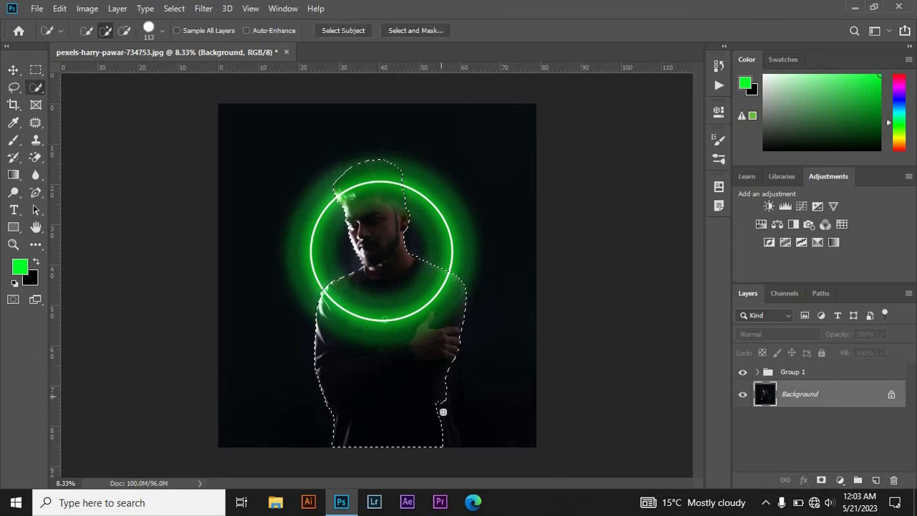
left_click_drag(437, 412, 459, 441)
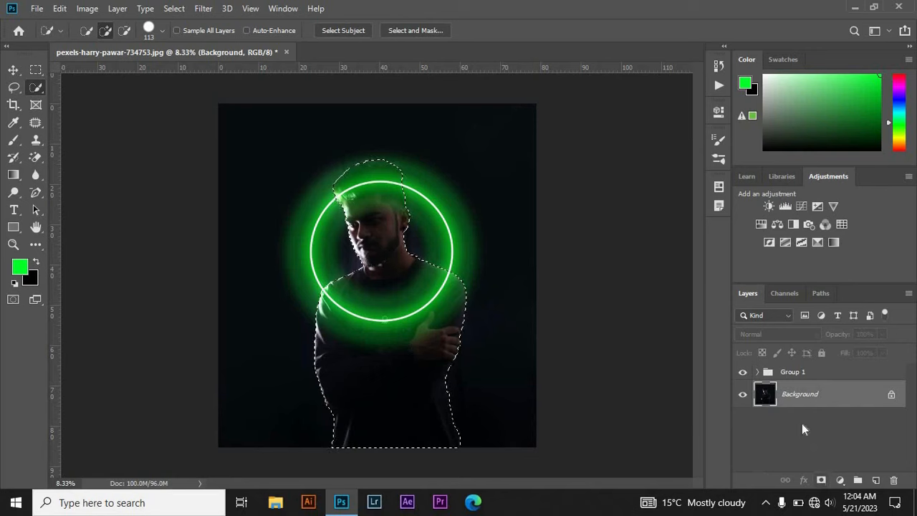
left_click(805, 373)
left_click(822, 480)
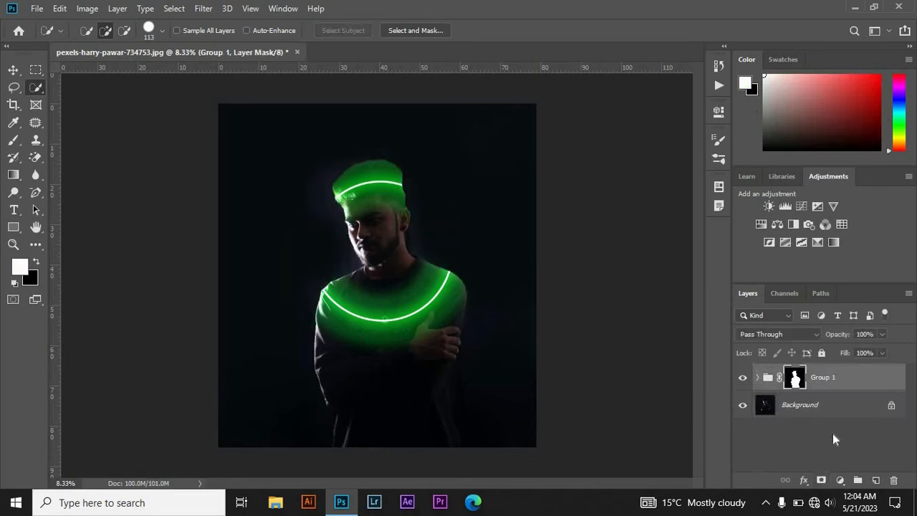
Invert Group 1's layer mask so the ring sits behind the man.
key("i")
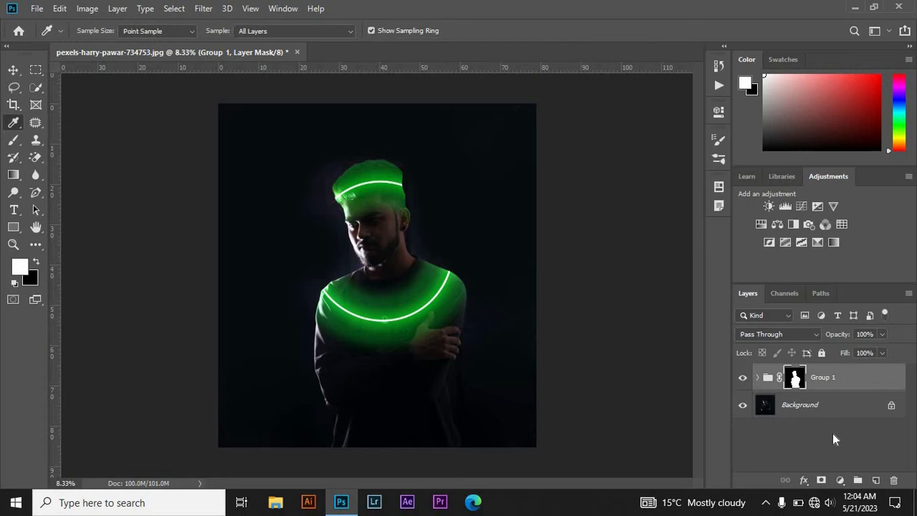
left_click(833, 434)
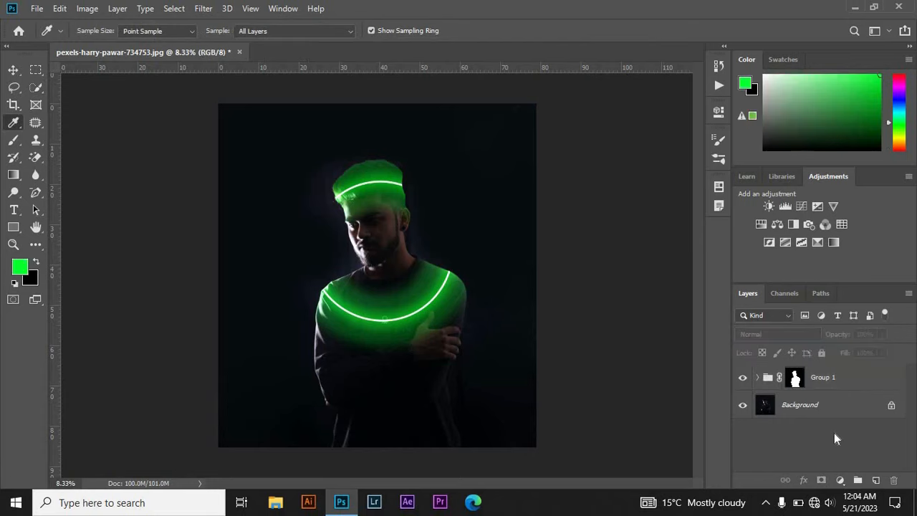
left_click(819, 404)
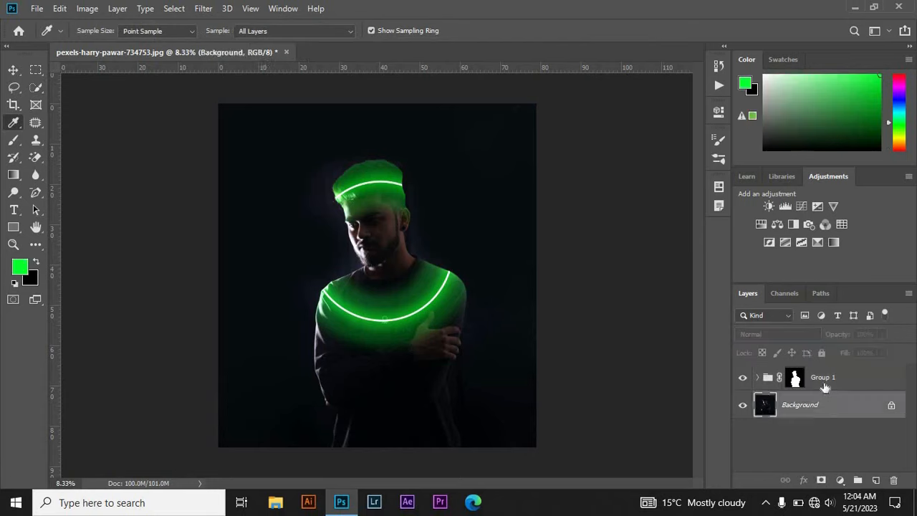
left_click(824, 383)
key("ctrl+i")
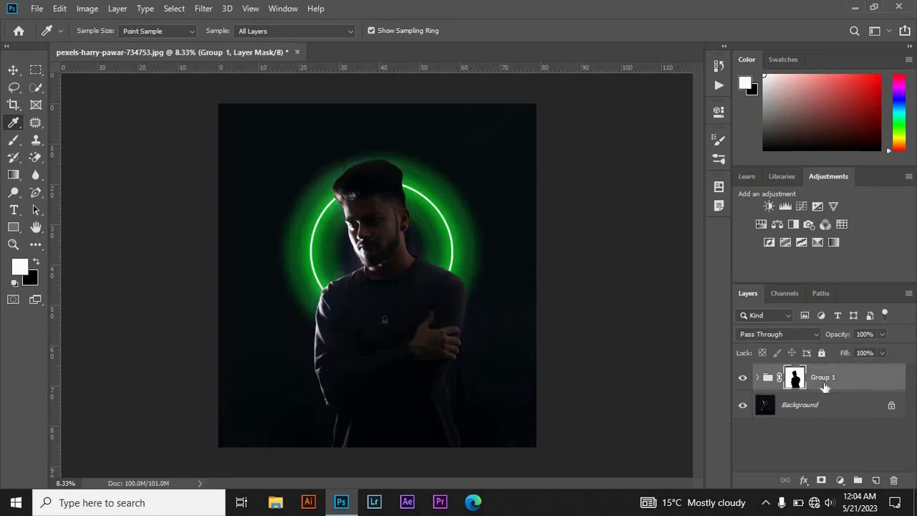
Paint white on Group 1's mask with the soft 800 px brush to bring the ring back across the man's shoulders and chest.
left_click(13, 140)
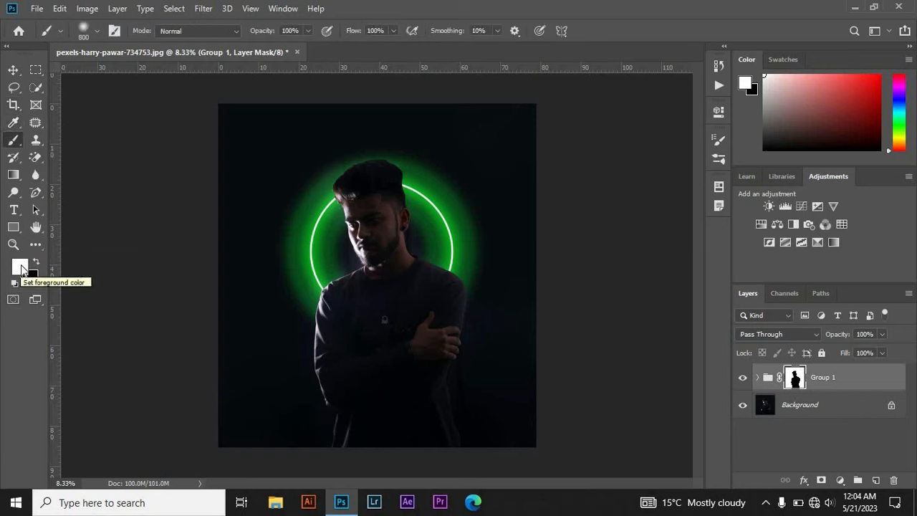
mouse_move(458, 259)
left_mouse_down()
mouse_move(392, 287)
mouse_move(329, 312)
left_mouse_up()
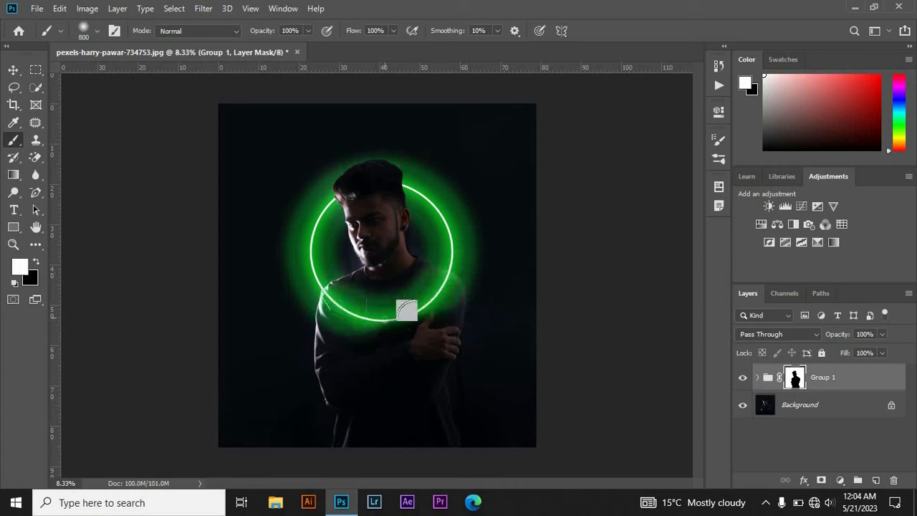
mouse_move(406, 310)
left_mouse_down()
mouse_move(438, 303)
mouse_move(348, 322)
mouse_move(423, 317)
mouse_move(435, 274)
left_mouse_up()
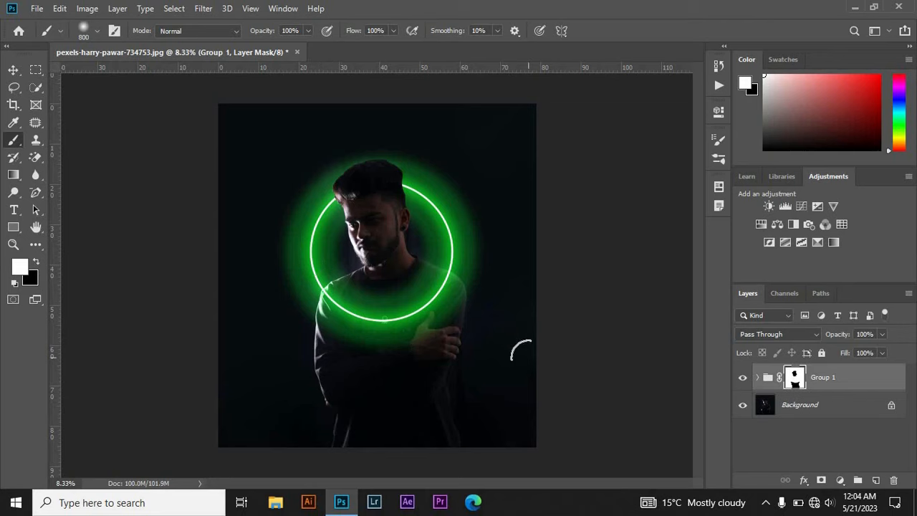
Add a Hue/Saturation adjustment layer above Group 1 with Colorize on, hue 122 and saturation 100.
left_click(841, 480)
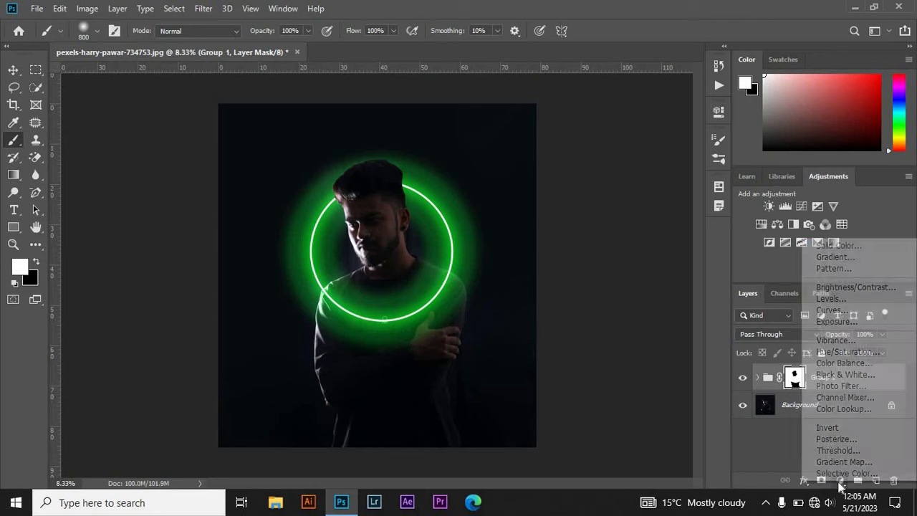
left_click(831, 352)
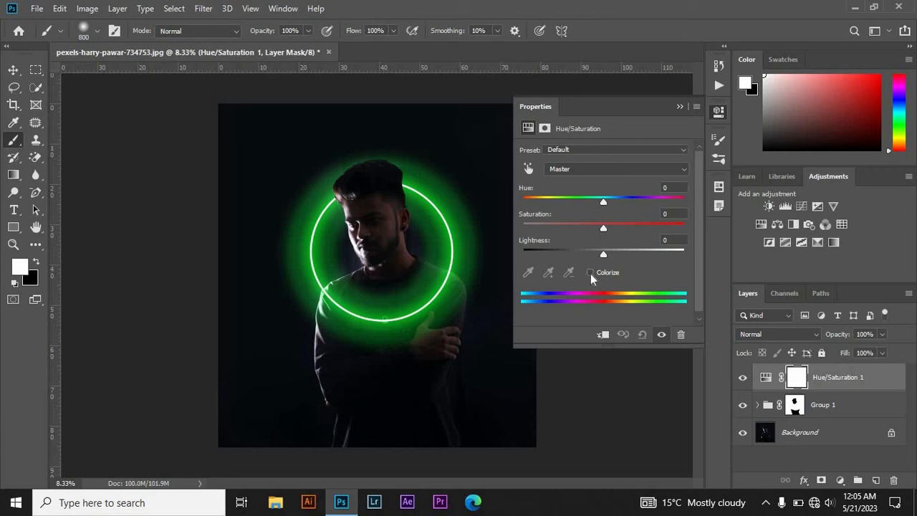
left_click(590, 273)
left_click_drag(564, 229, 713, 244)
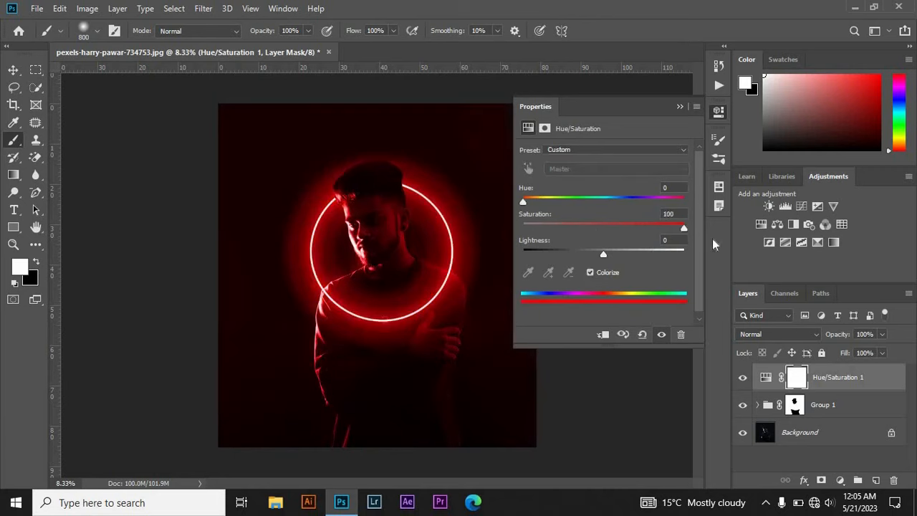
left_click_drag(523, 201, 576, 205)
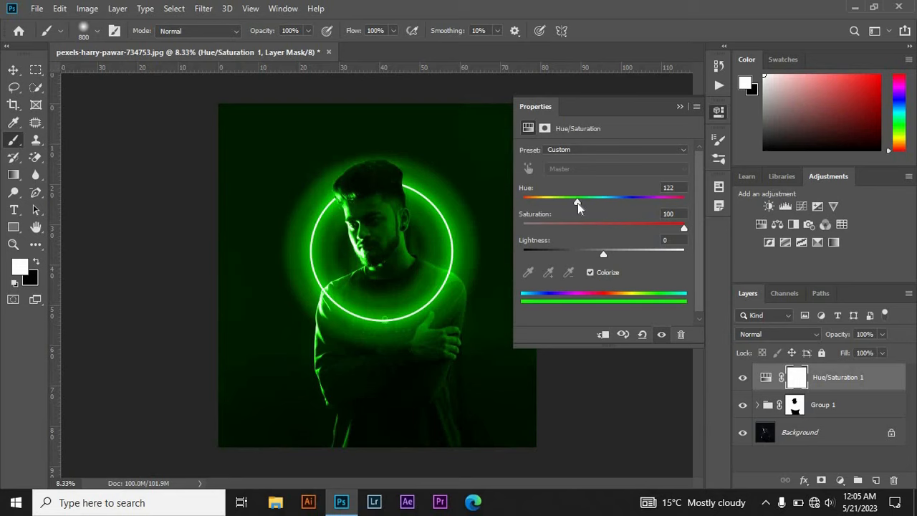
left_click(681, 107)
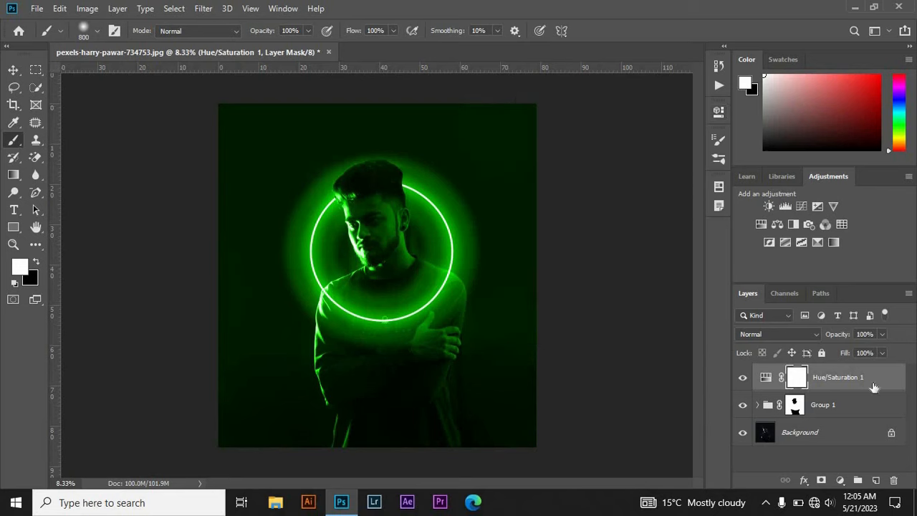
Set the Hue/Saturation layer's Blend If black point for This Layer to 72, limiting the green tint to the highlights.
double_click(877, 381)
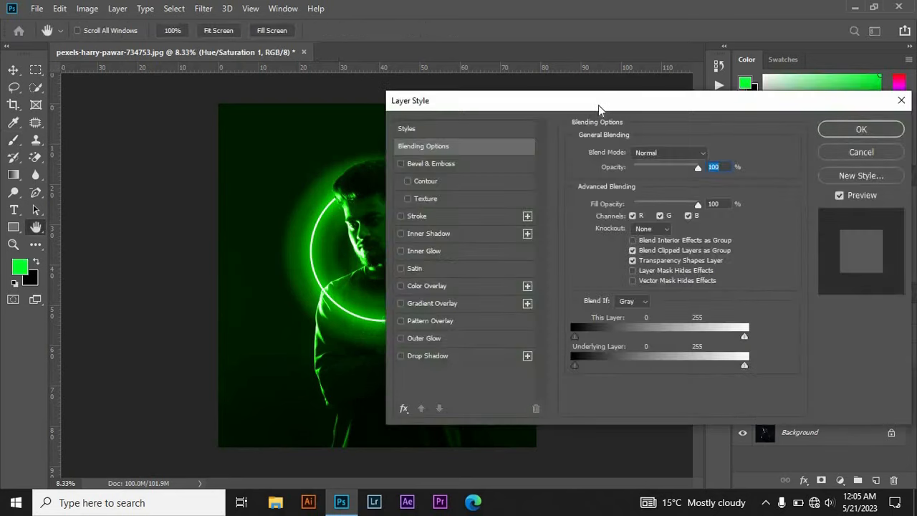
left_click_drag(599, 105, 631, 89)
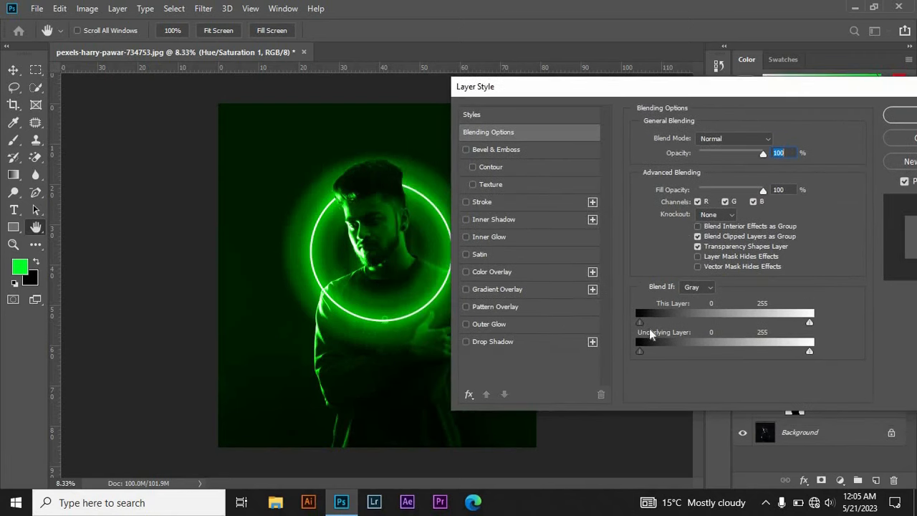
left_click_drag(640, 322, 690, 324)
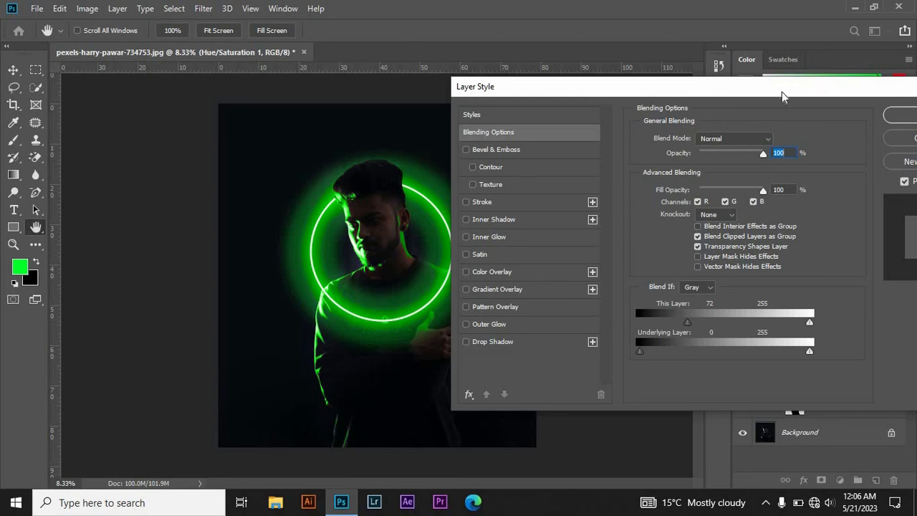
left_click_drag(782, 92, 737, 95)
left_click(883, 120)
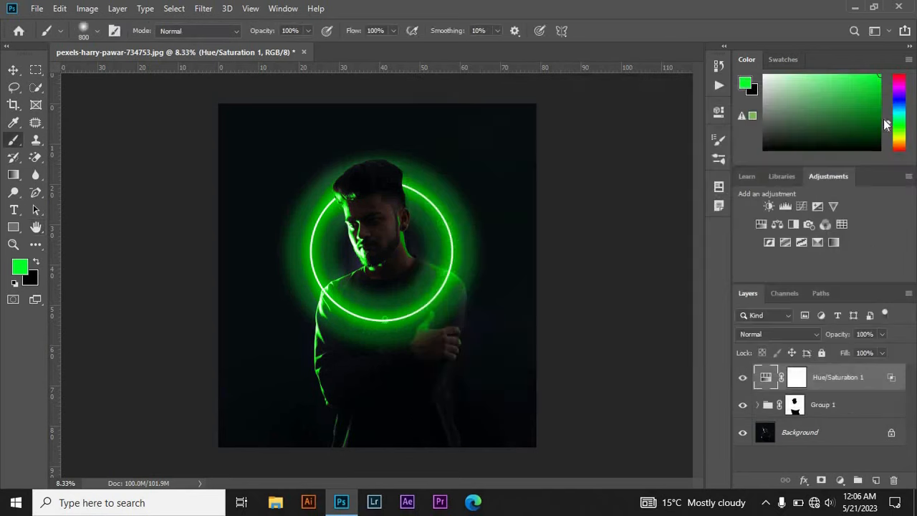
left_click(12, 69)
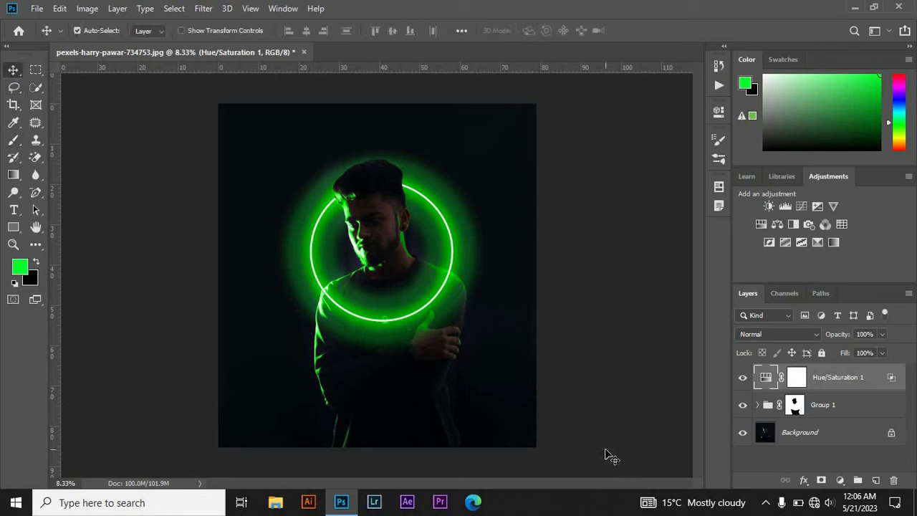